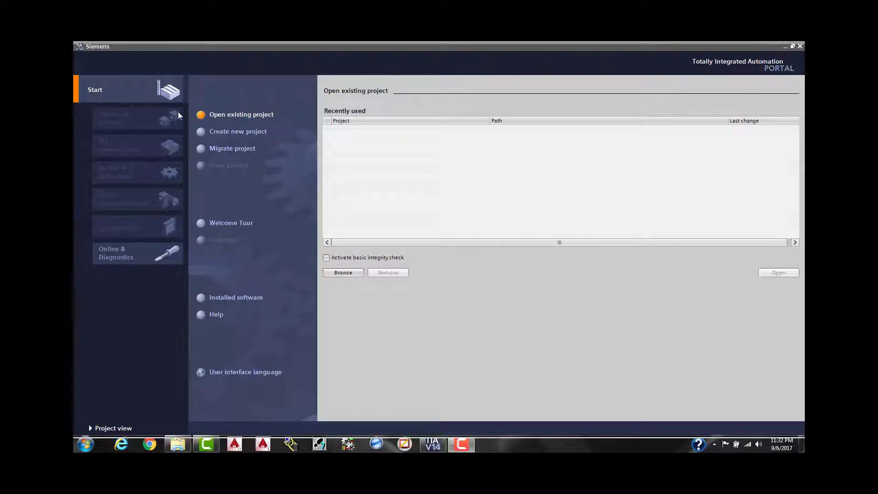
# Create a new TIA Portal project named 'YTT1 Siemens V14'.
pyautogui.click(237, 134)
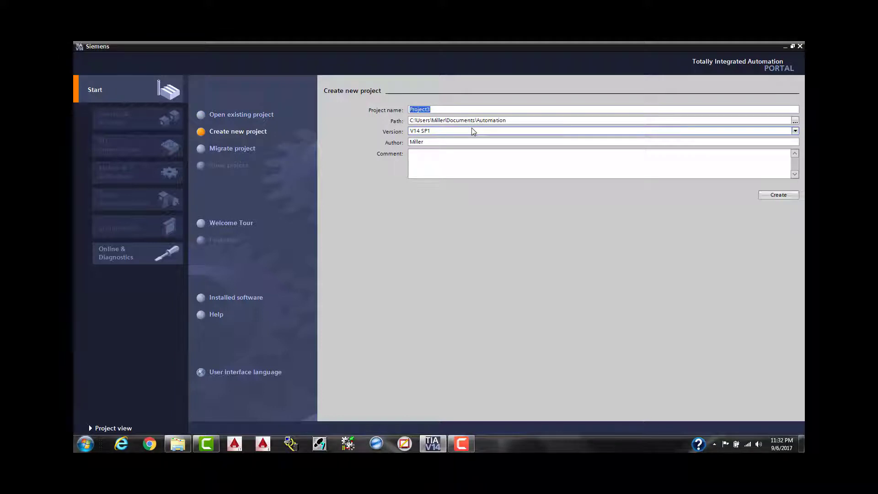
pyautogui.write('YT')
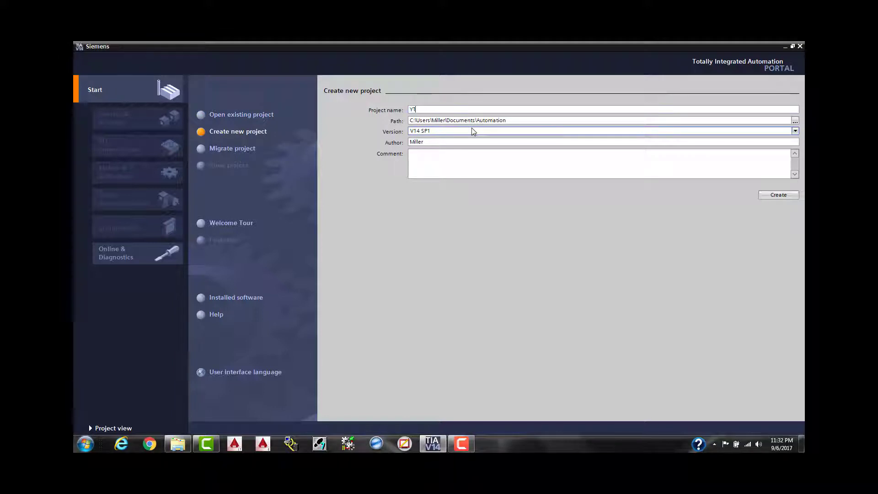
pyautogui.write('T1 Siemens V14')
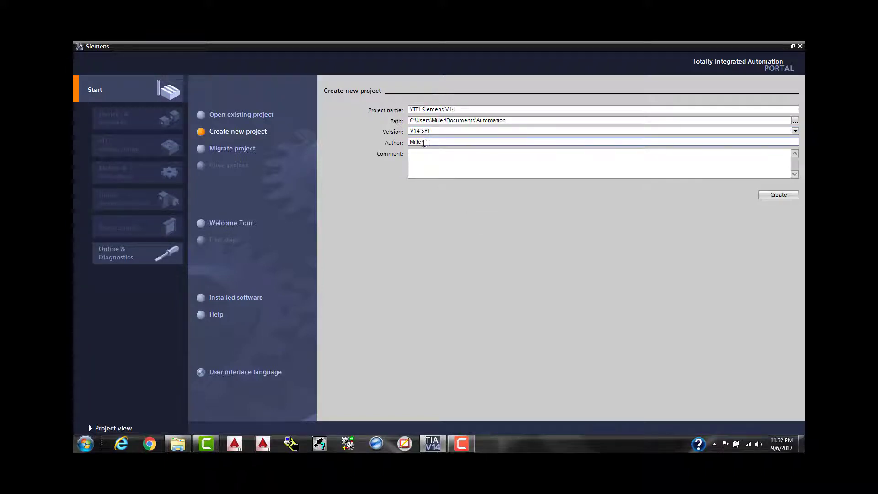
pyautogui.click(775, 197)
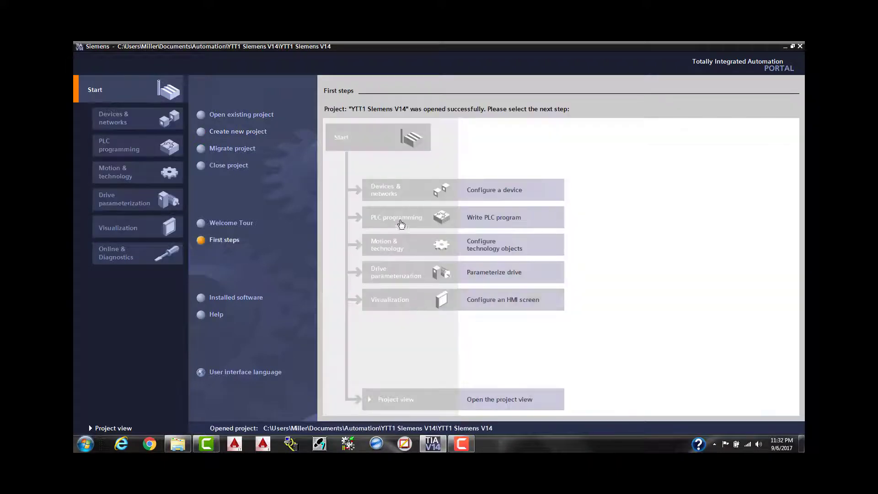
# Add an Unspecified CPU 1500 (6ES7 5XX-XXXXX-XXXX) from the SIMATIC S7-1500 controllers as PLC_1.
pyautogui.click(483, 192)
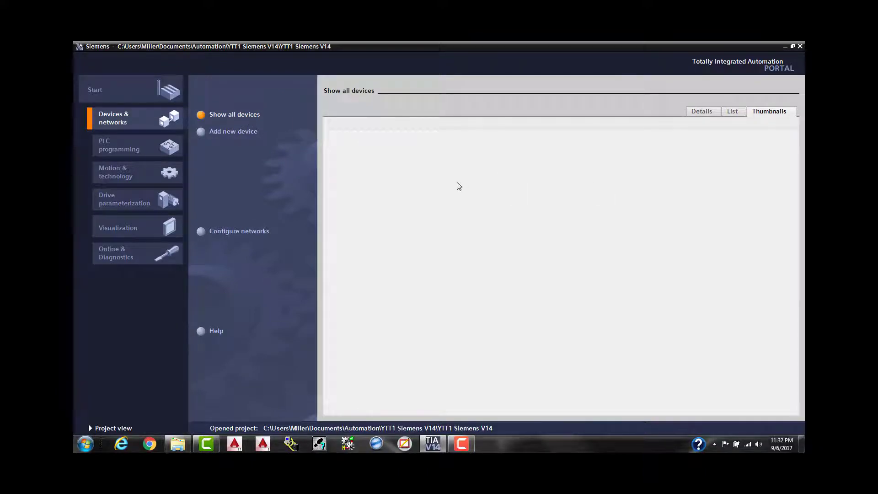
pyautogui.click(233, 133)
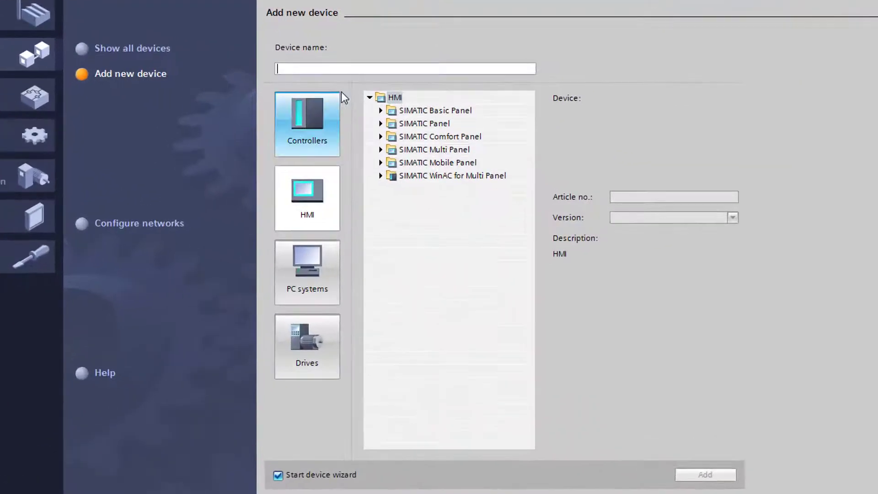
pyautogui.click(328, 125)
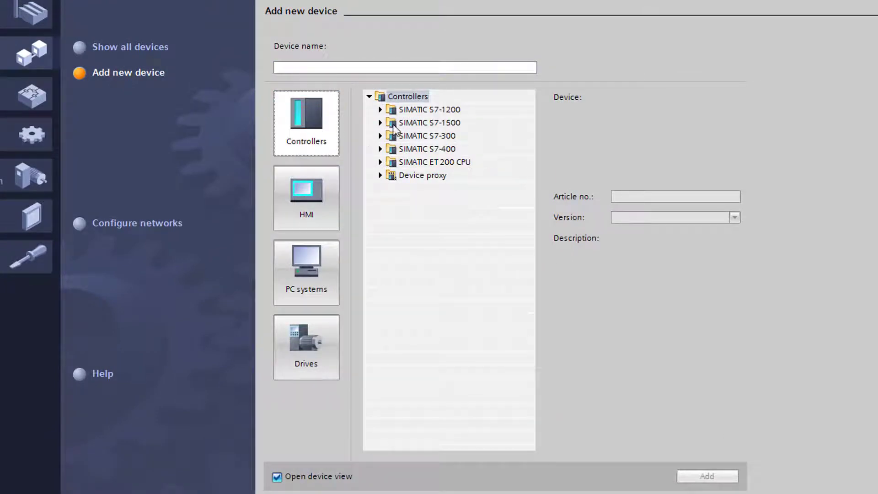
pyautogui.click(380, 123)
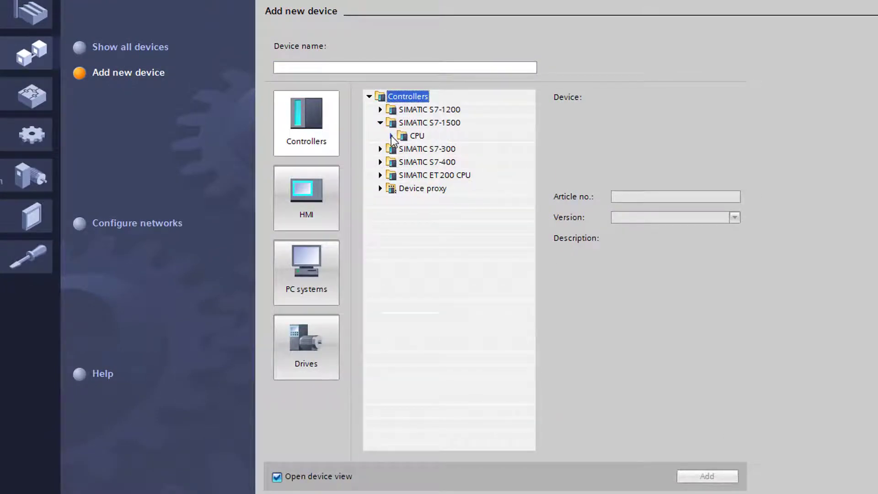
pyautogui.click(391, 136)
pyautogui.scroll(-2, 436, 225)
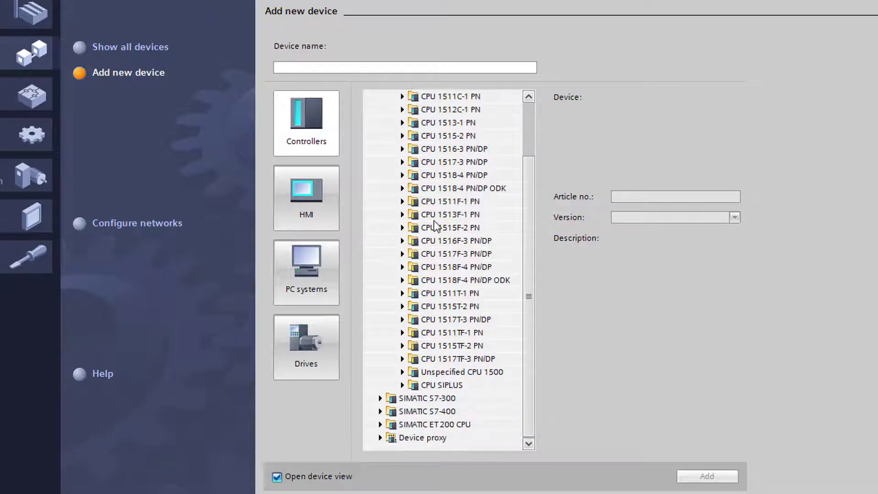
pyautogui.click(459, 372)
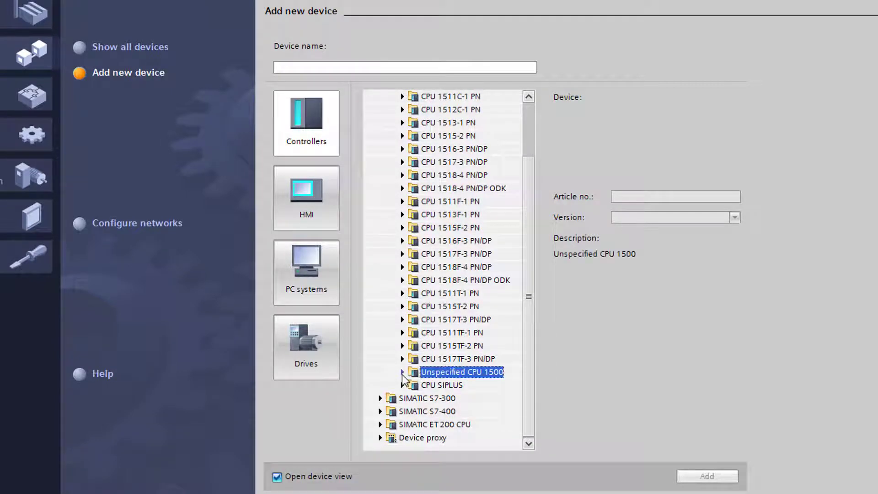
pyautogui.click(403, 372)
pyautogui.click(424, 385)
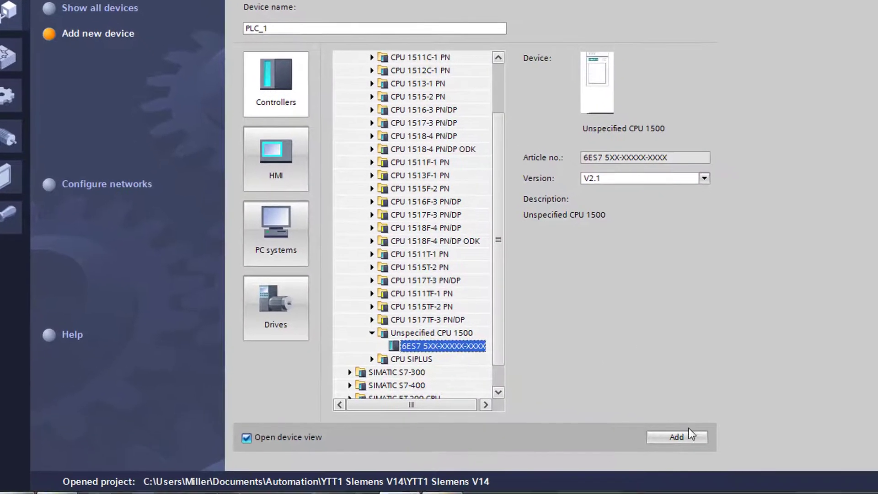
pyautogui.click(709, 475)
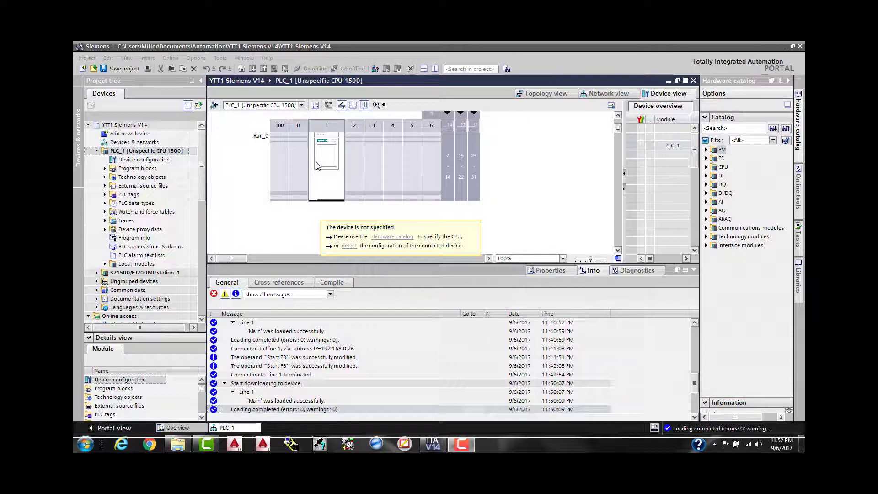
# Disconnect from the Verizon Wi-Fi network, then reopen the network list to confirm.
pyautogui.click(746, 443)
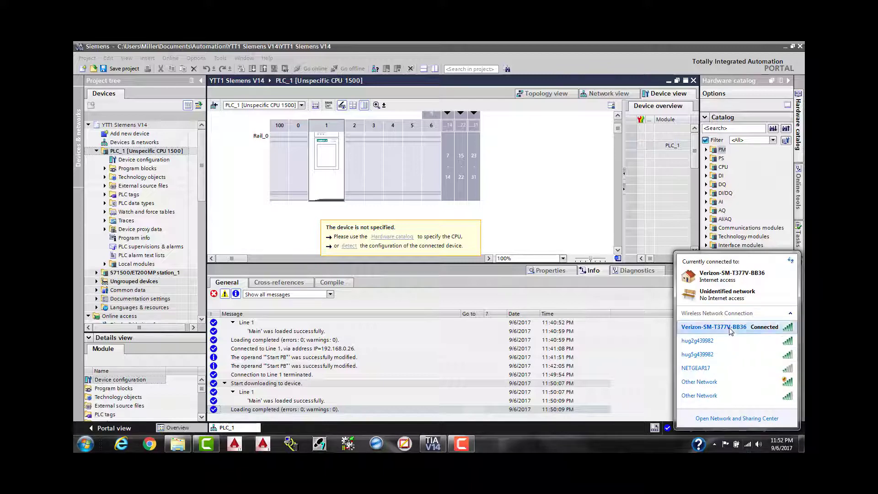
pyautogui.click(730, 331)
pyautogui.click(768, 346)
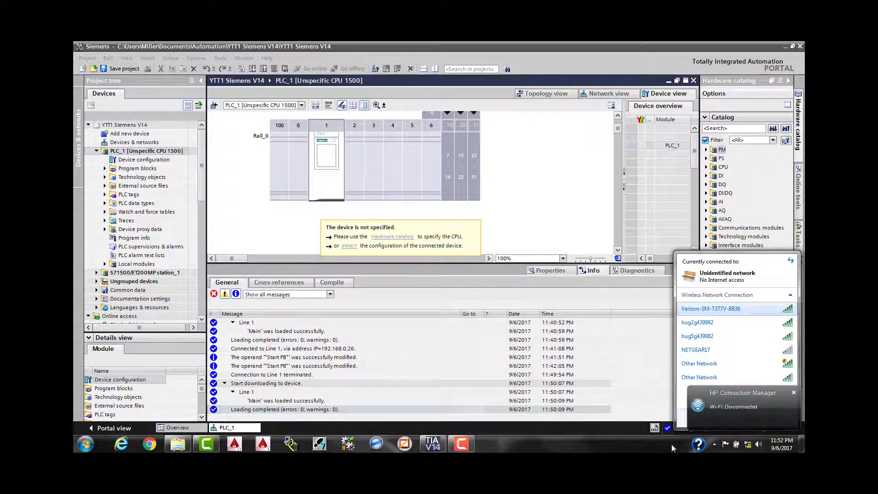
pyautogui.click(723, 432)
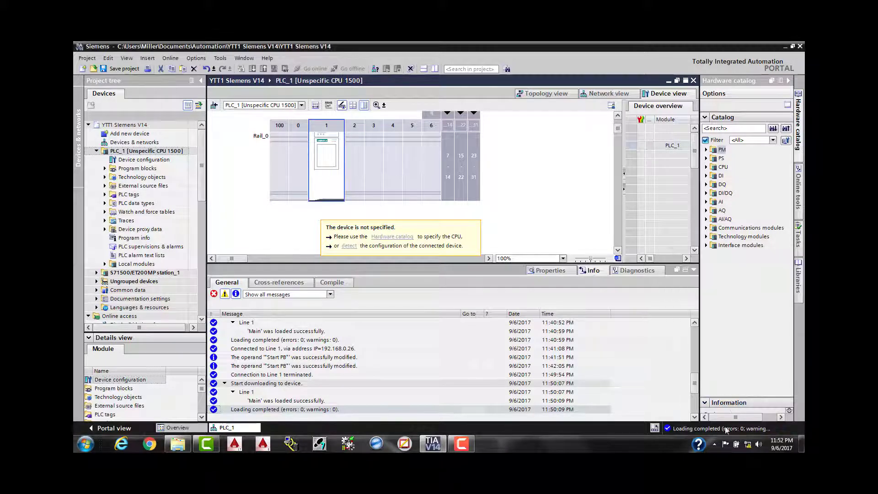
pyautogui.click(748, 444)
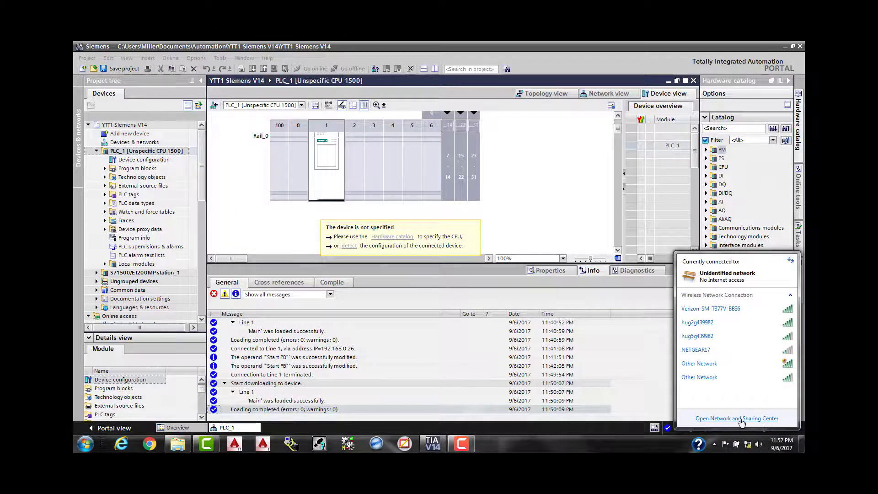
# Check the wired adapter's IPv4 settings are static 192.168.0.22, mask 255.255.0.0, then close the dialogs.
pyautogui.click(737, 419)
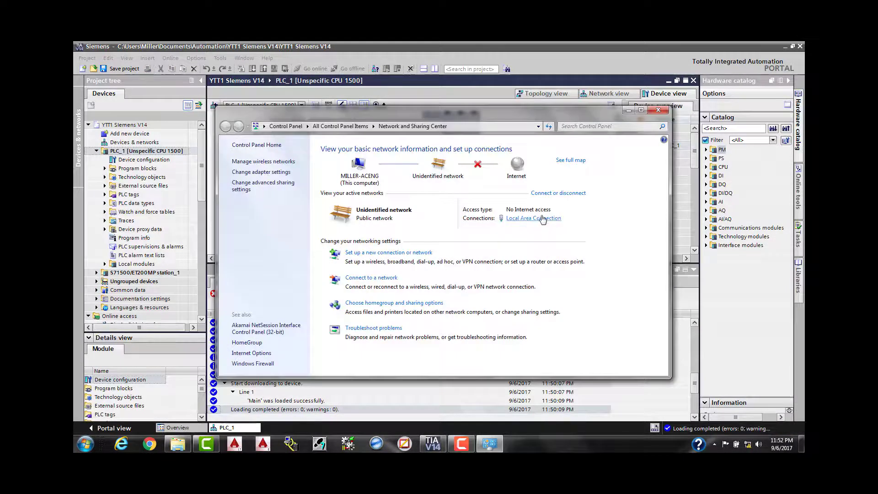
pyautogui.click(542, 218)
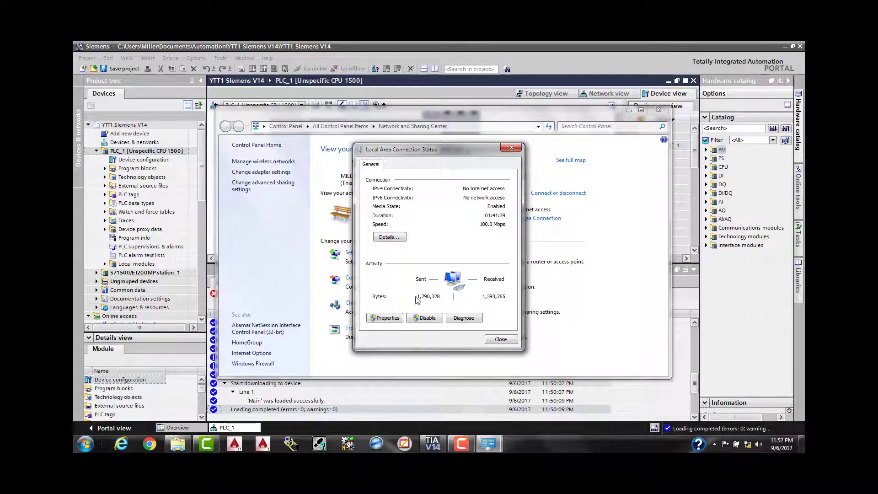
pyautogui.click(386, 318)
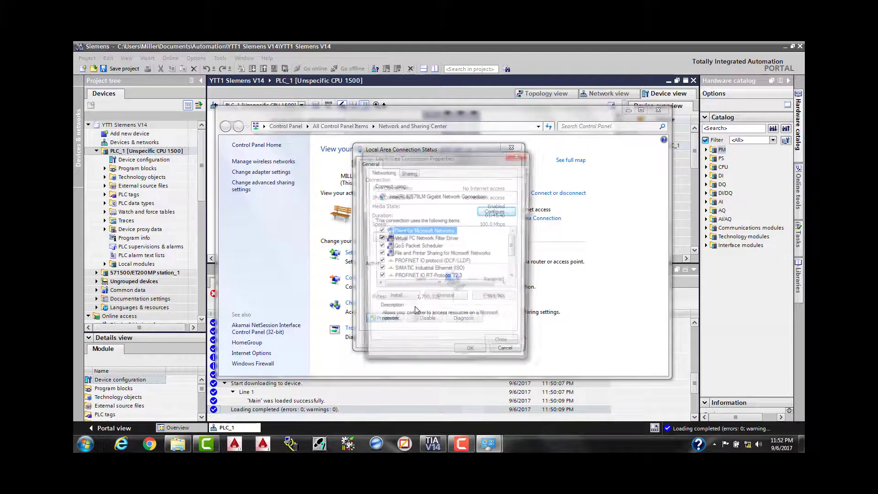
pyautogui.moveTo(516, 250); pyautogui.dragTo(519, 265)
pyautogui.click(468, 270)
pyautogui.click(496, 300)
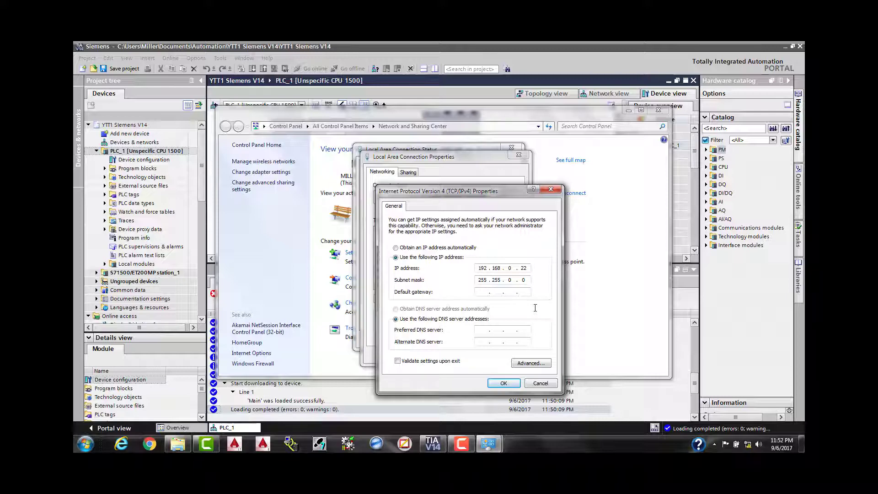
pyautogui.click(503, 383)
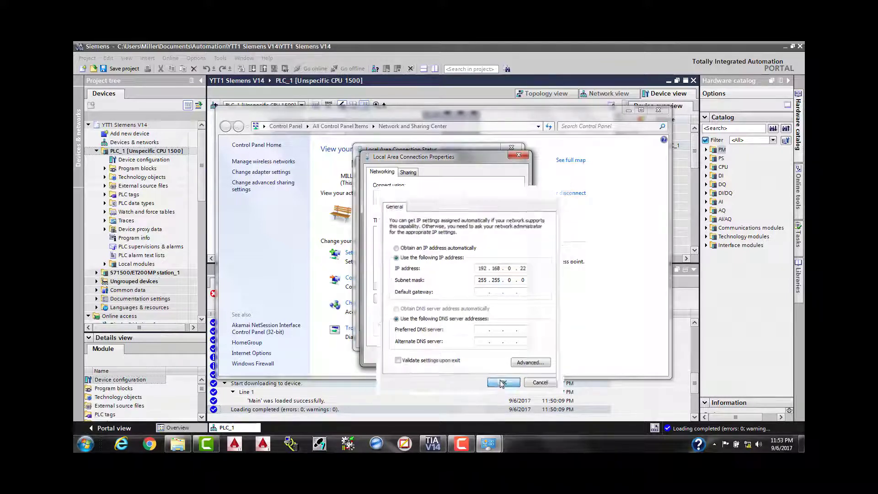
pyautogui.click(485, 357)
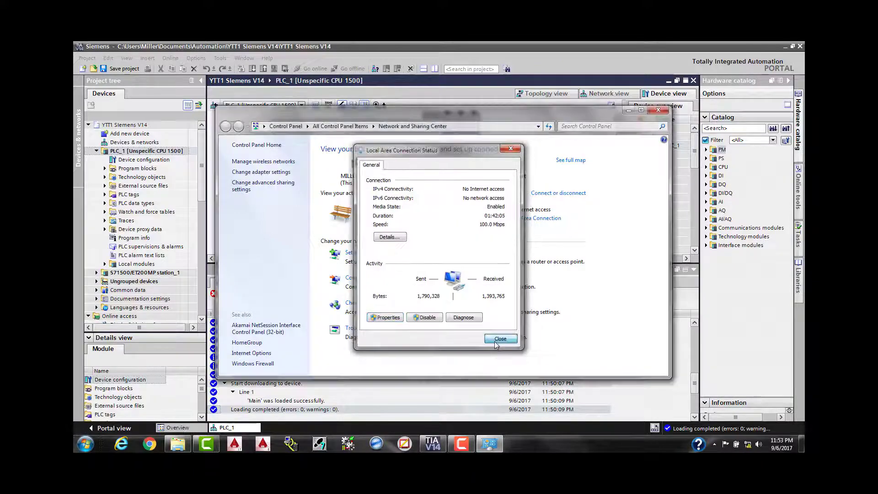
pyautogui.click(496, 344)
# Search for accessible devices through the Intel 82579LM network interface.
pyautogui.click(661, 114)
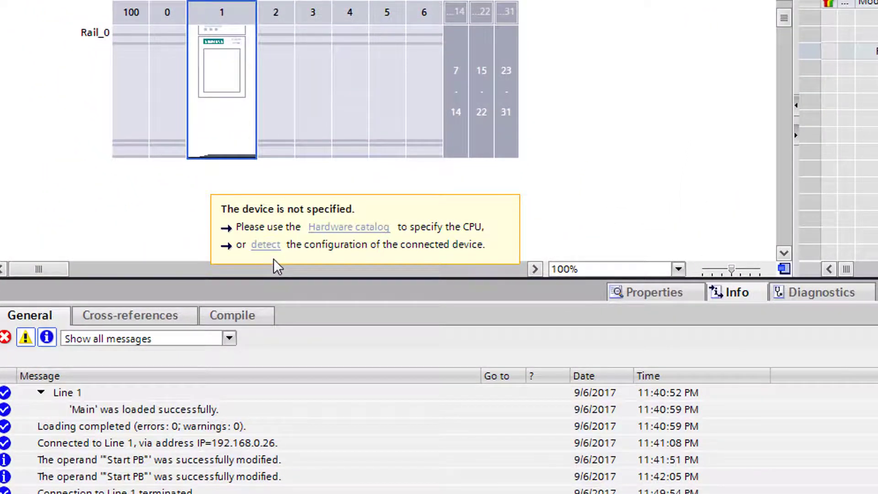
pyautogui.click(267, 246)
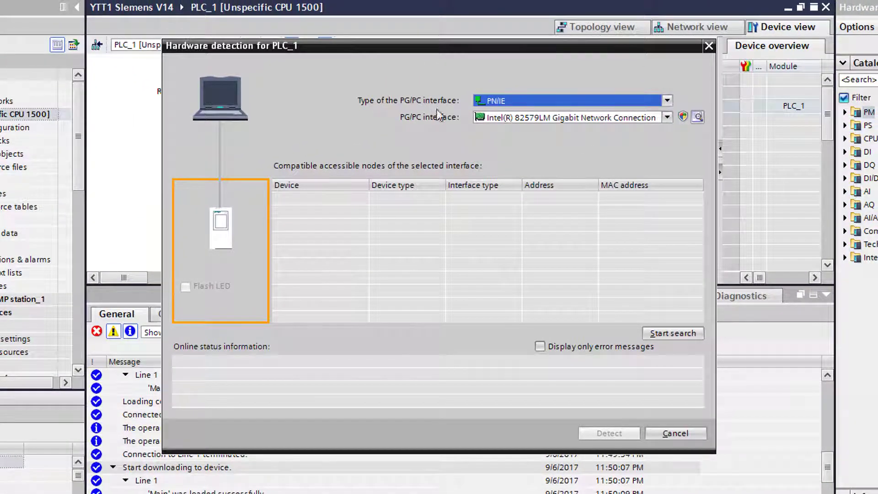
pyautogui.click(667, 117)
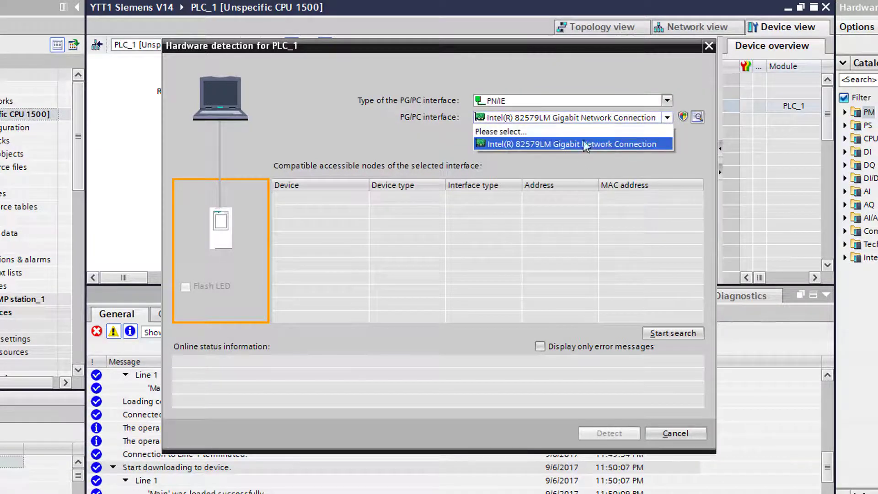
pyautogui.click(613, 143)
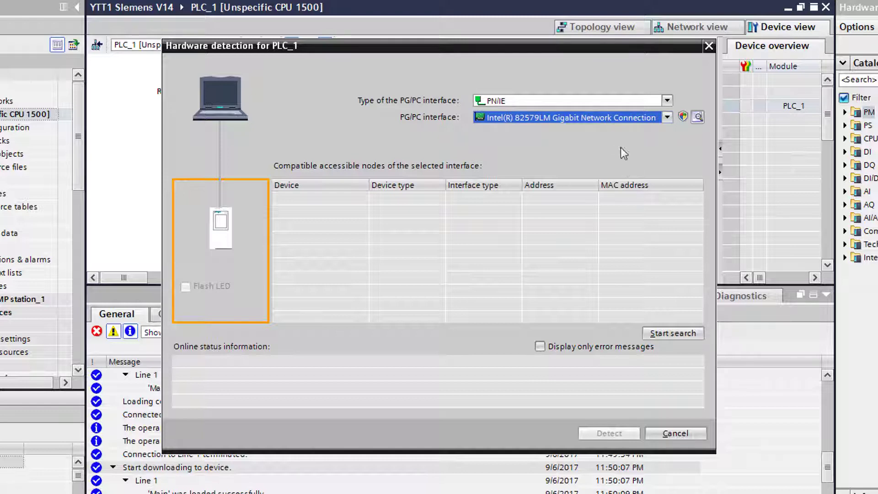
pyautogui.click(668, 334)
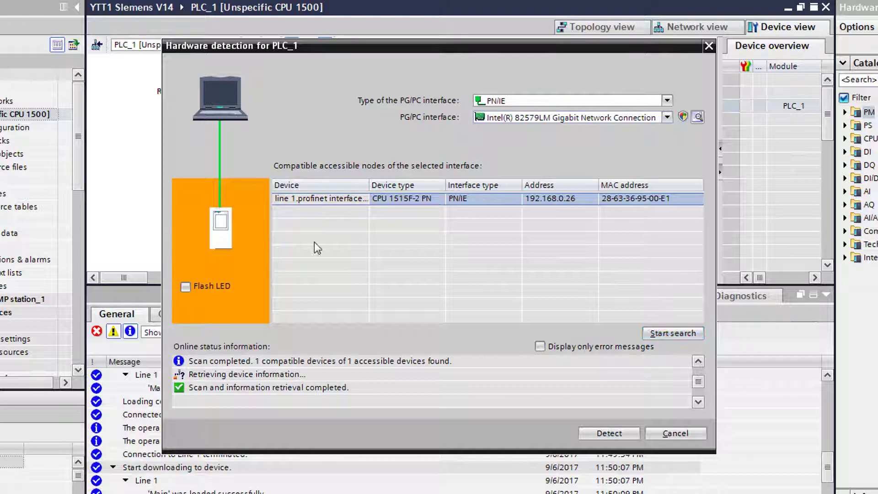
# Flash the found CPU's LED, select the CPU 1515F-2 PN at 192.168.0.26, and detect it.
pyautogui.click(185, 286)
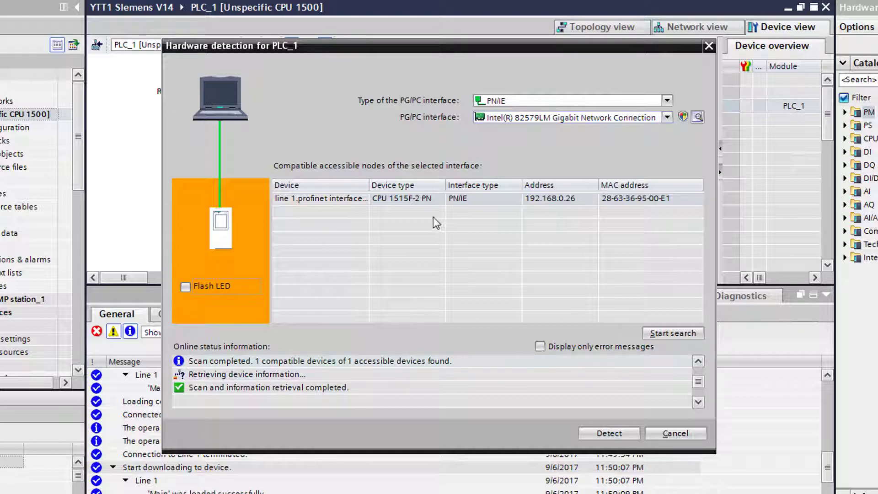
pyautogui.click(442, 197)
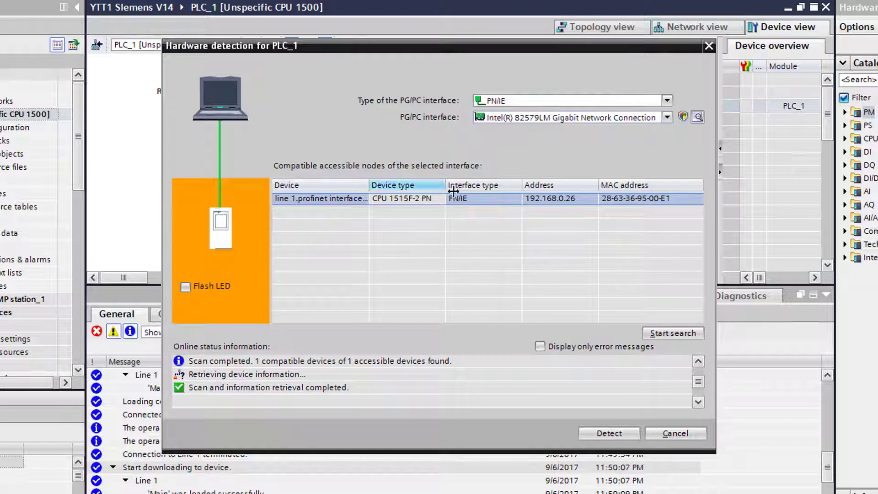
pyautogui.click(629, 435)
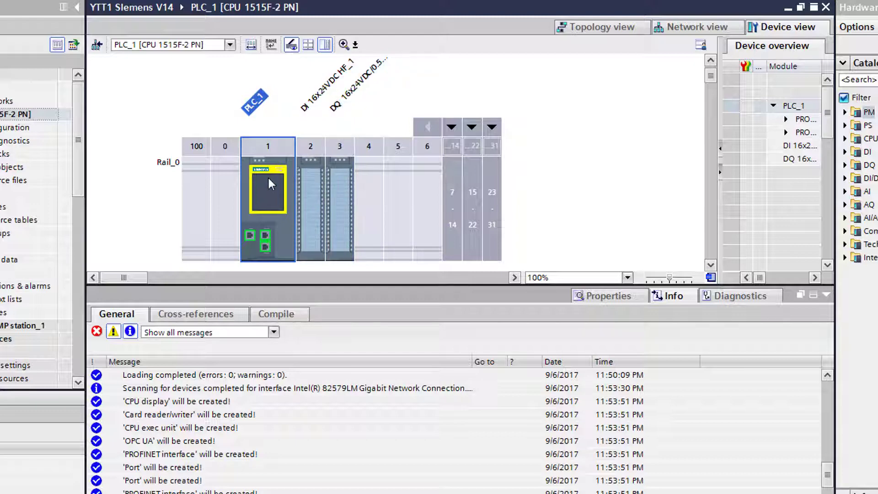
# Open the CPU's properties and show its General project information, named PLC_1.
pyautogui.doubleClick(278, 225)
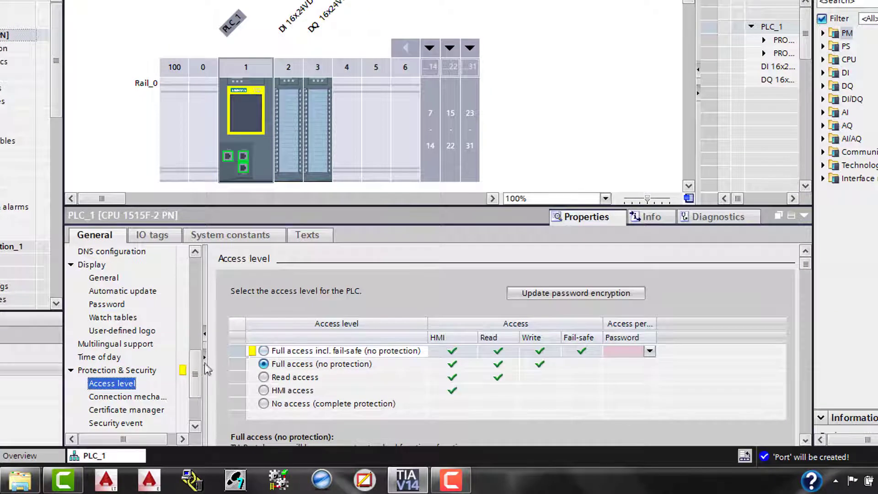
pyautogui.scroll(10, 201, 364)
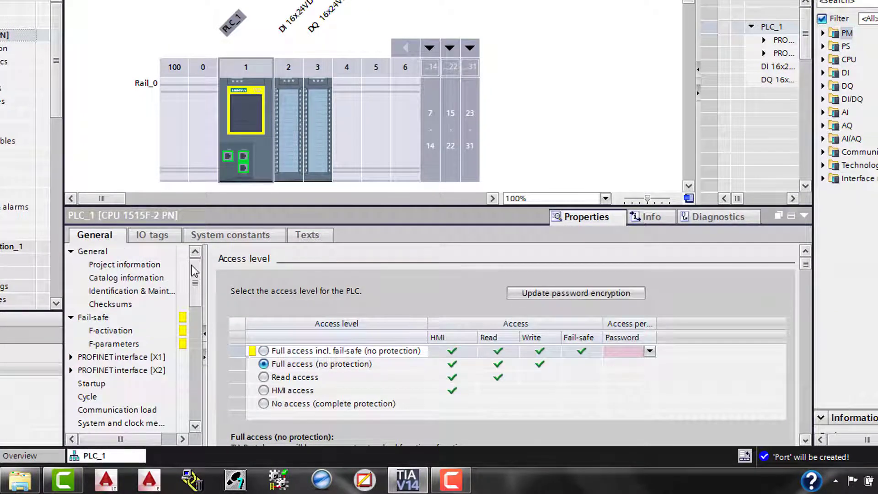
pyautogui.click(93, 252)
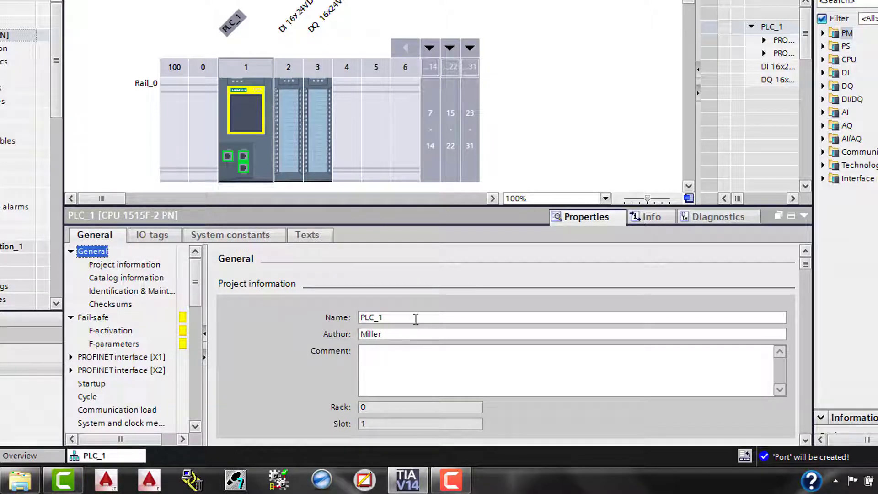
pyautogui.click(657, 218)
pyautogui.click(598, 221)
# Rename the CPU from PLC_1 to LINE1.
pyautogui.click(326, 317)
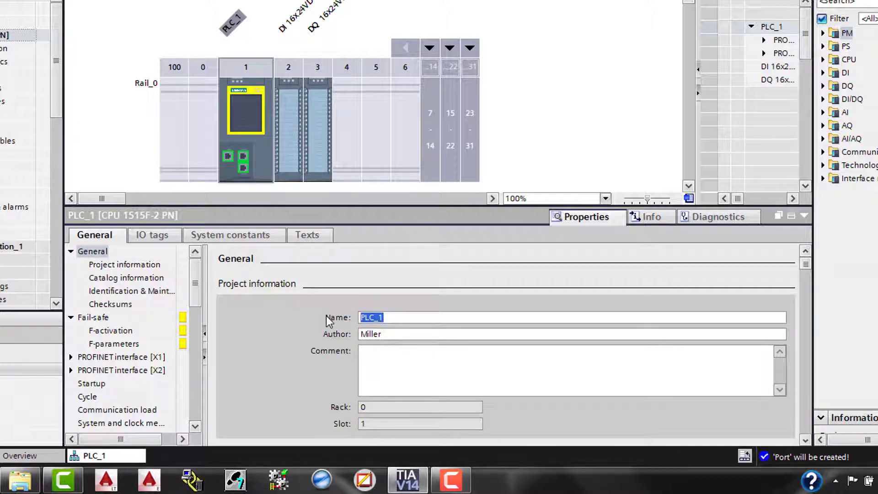
pyautogui.write('LINE1')
pyautogui.click(402, 368)
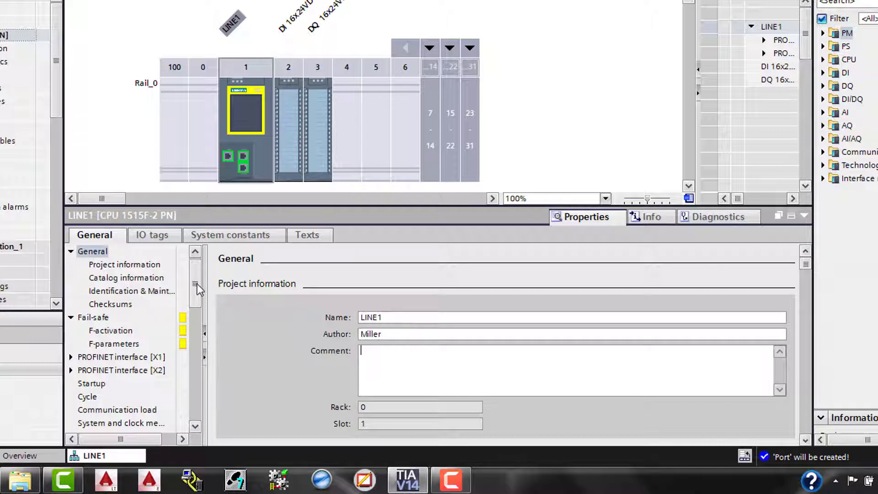
# Set the CPU access level to Full access incl. fail-safe under Protection & Security.
pyautogui.moveTo(197, 281); pyautogui.dragTo(198, 388)
pyautogui.click(137, 319)
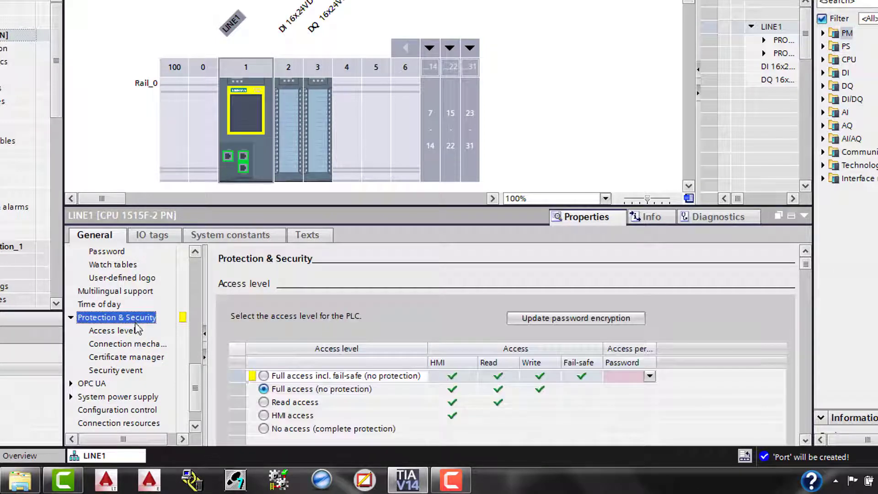
pyautogui.click(264, 377)
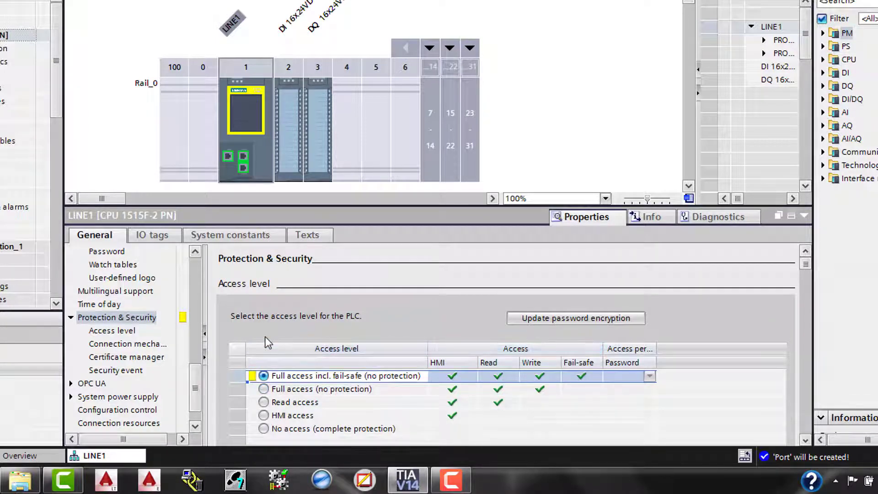
pyautogui.click(177, 111)
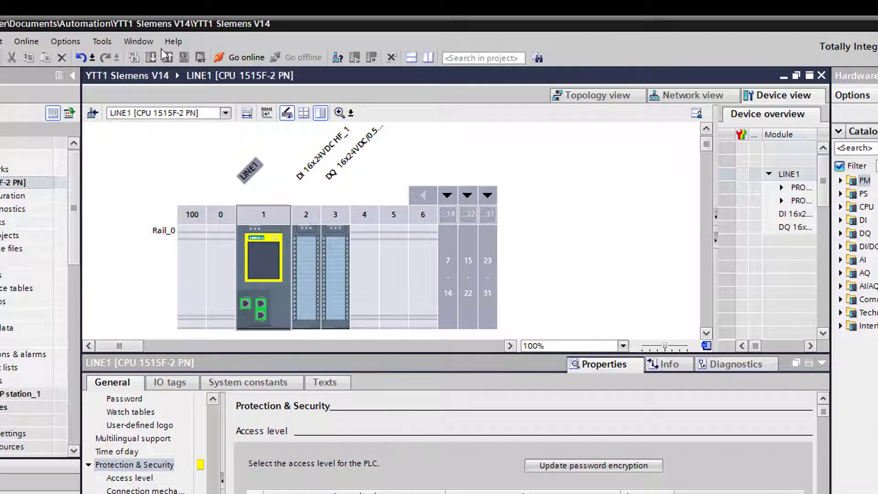
# Compile the LINE1 CPU, finishing with 0 errors and 2 warnings.
pyautogui.click(273, 254)
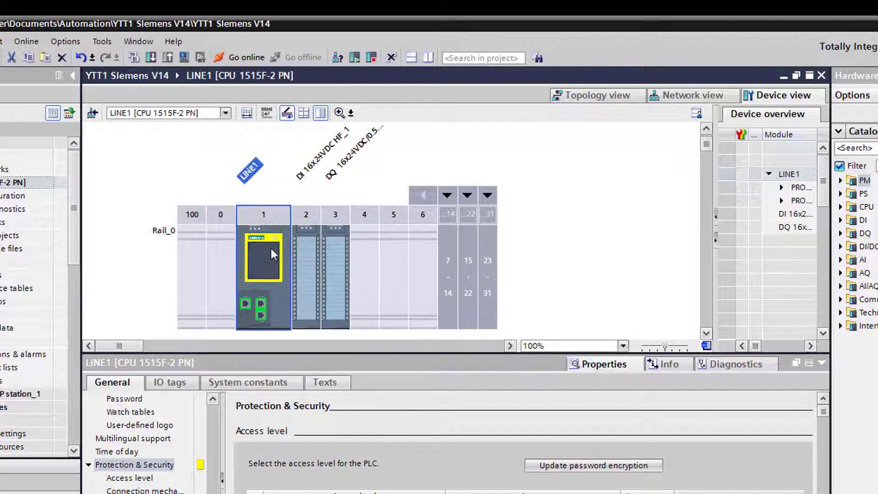
pyautogui.click(133, 57)
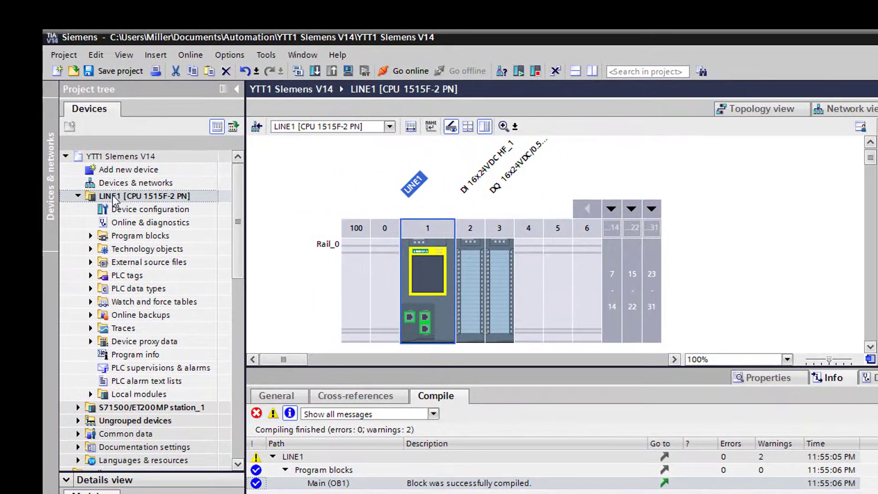
pyautogui.click(104, 196)
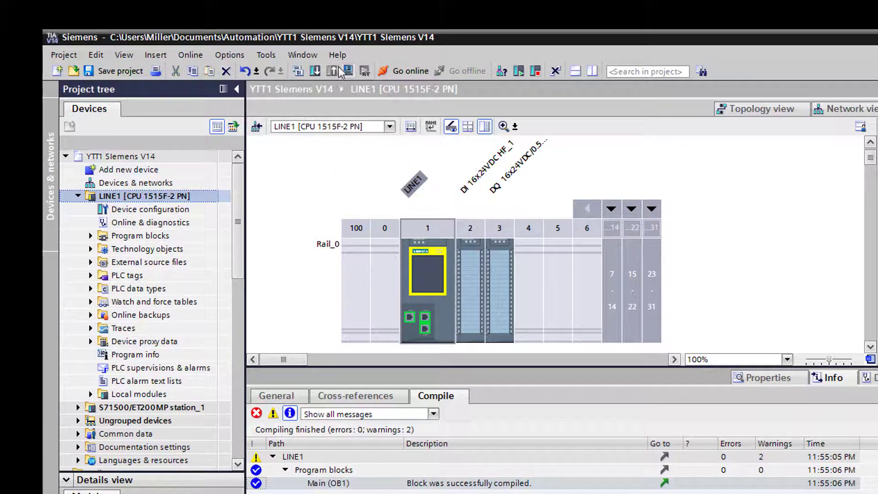
# Download LINE1 to the CPU without synchronization, keeping Start all modules enabled.
pyautogui.click(315, 72)
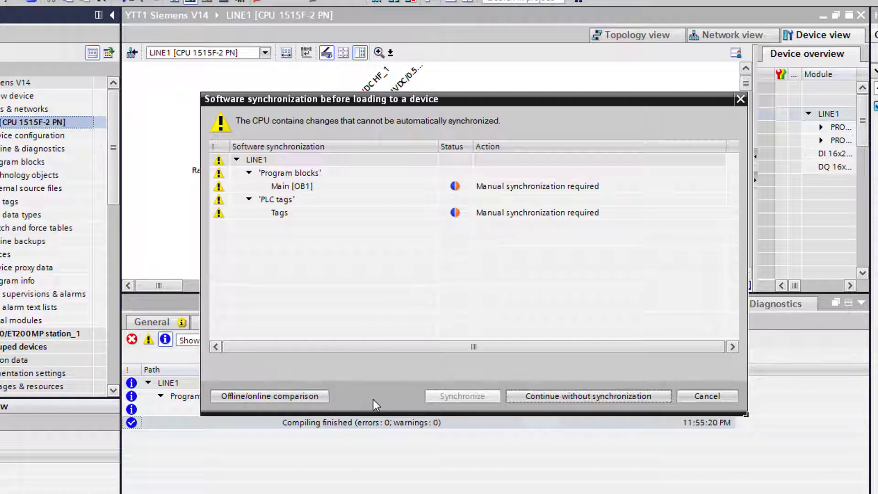
pyautogui.click(589, 396)
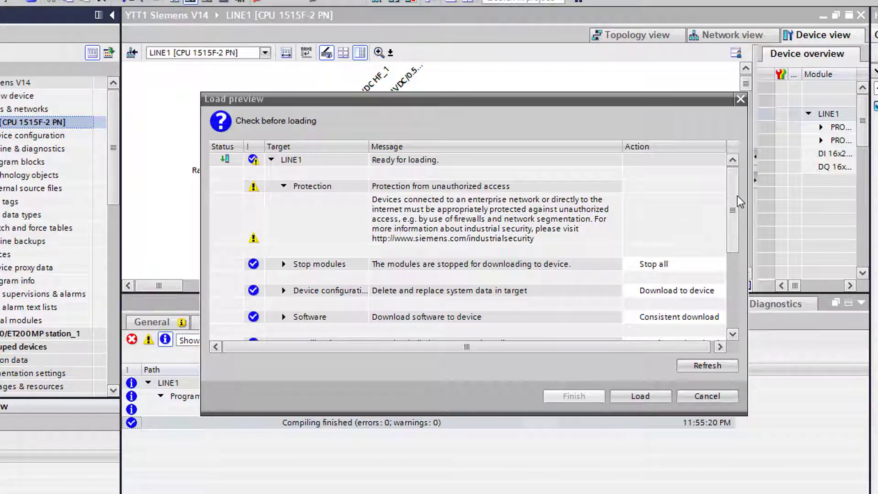
pyautogui.moveTo(738, 196)
pyautogui.mouseDown()
pyautogui.moveTo(738, 248)
pyautogui.moveTo(733, 197)
pyautogui.mouseUp()
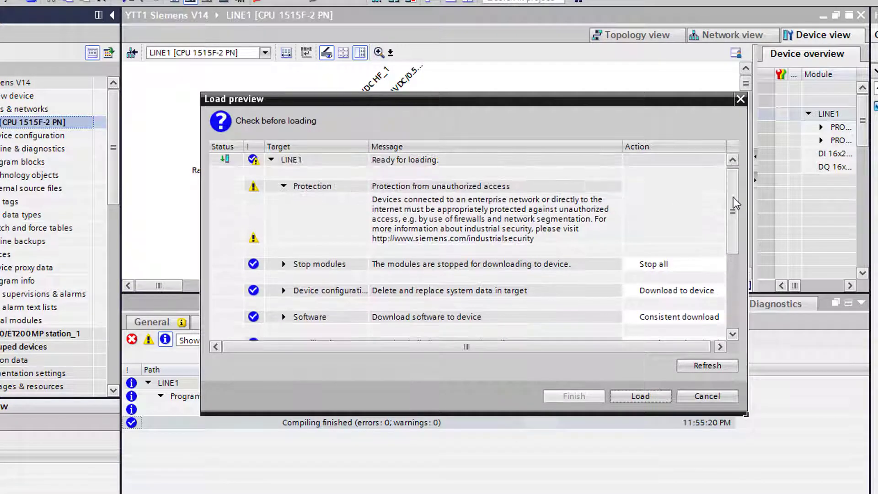
pyautogui.click(646, 396)
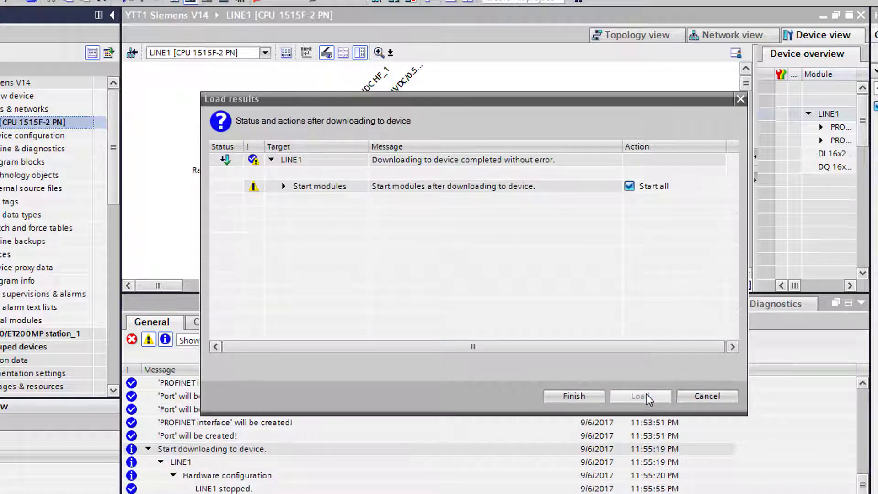
pyautogui.click(630, 186)
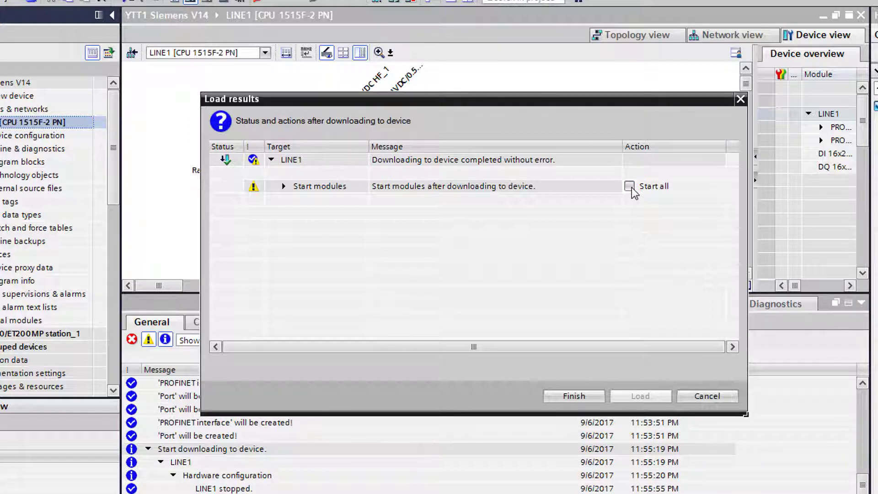
pyautogui.click(632, 188)
# Finish the download and open Main [OB1] from Program blocks in the ladder editor.
pyautogui.click(567, 397)
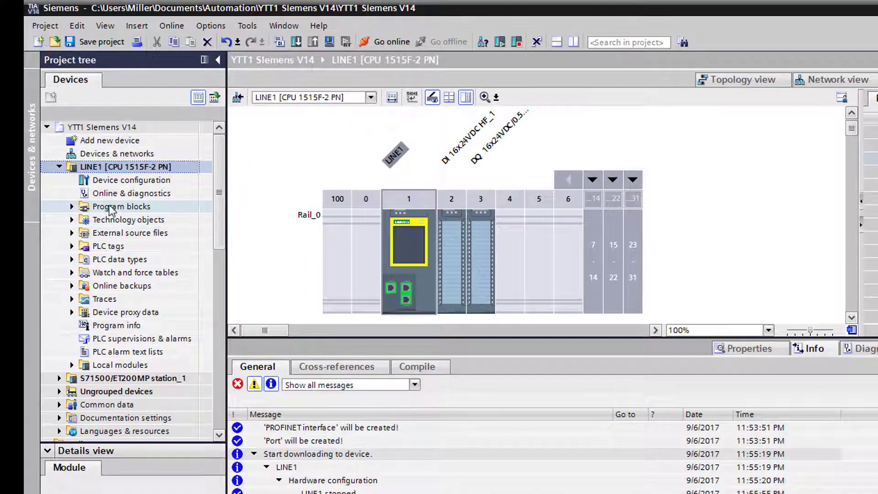
pyautogui.click(113, 208)
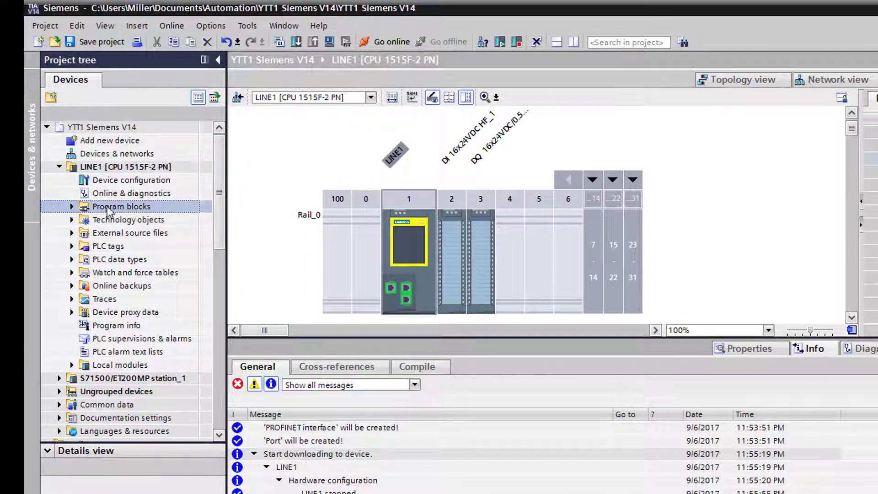
pyautogui.click(72, 207)
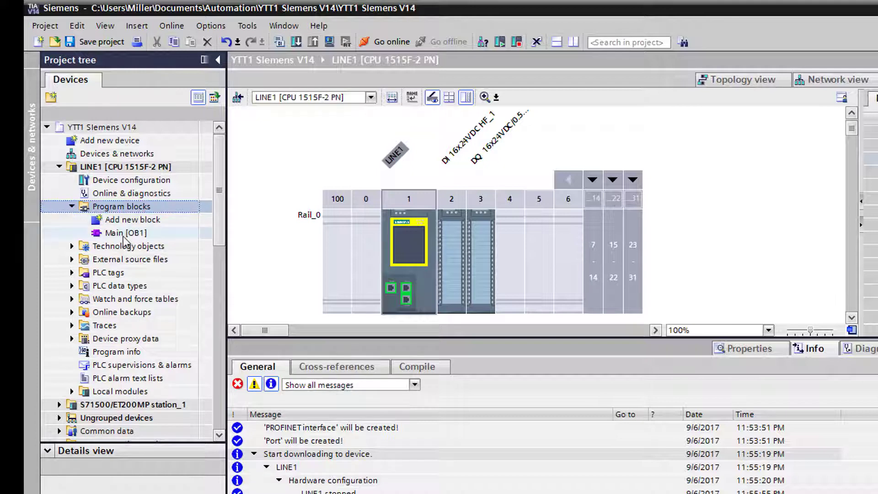
pyautogui.doubleClick(137, 234)
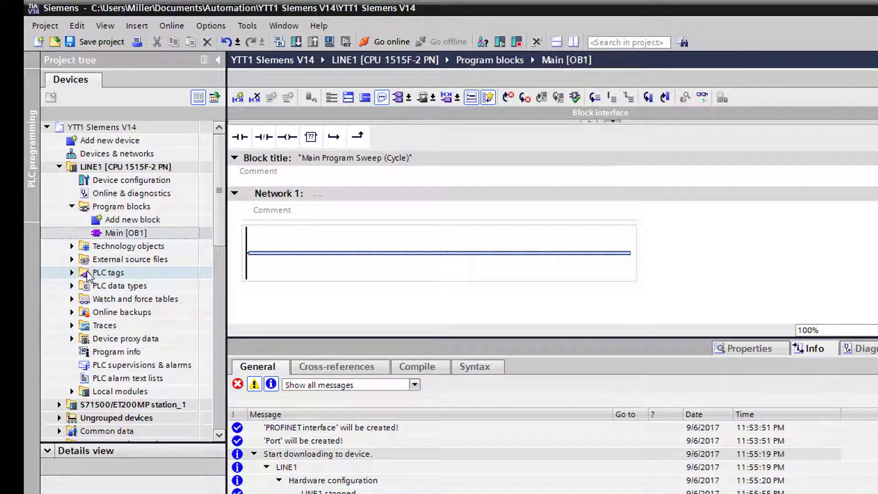
# Add a new tag table, Tag table_1, under the PLC tags folder.
pyautogui.click(72, 273)
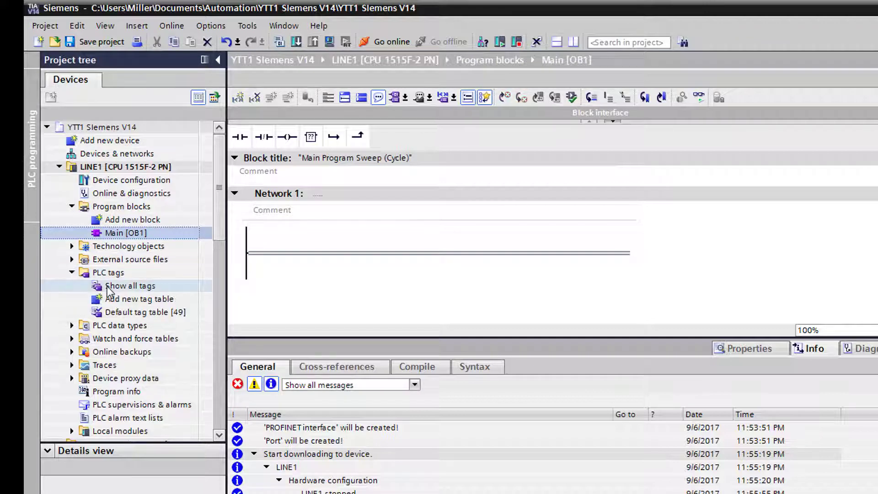
pyautogui.click(137, 313)
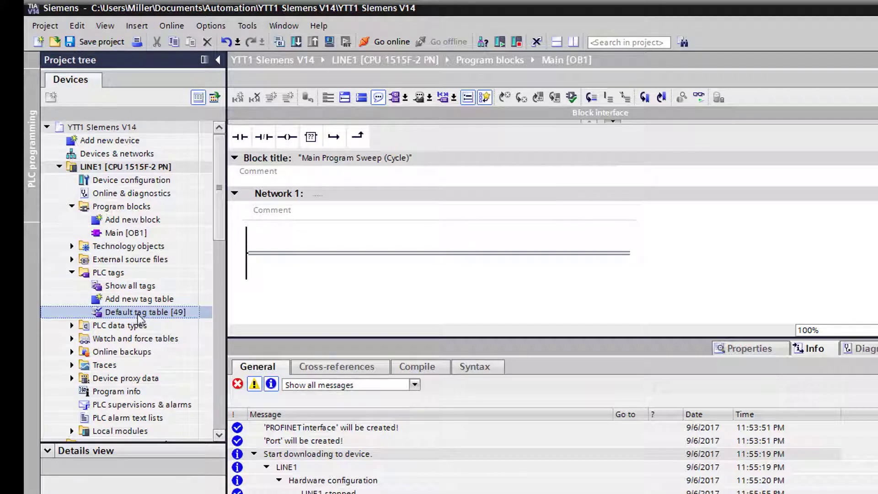
pyautogui.click(129, 302)
pyautogui.doubleClick(130, 302)
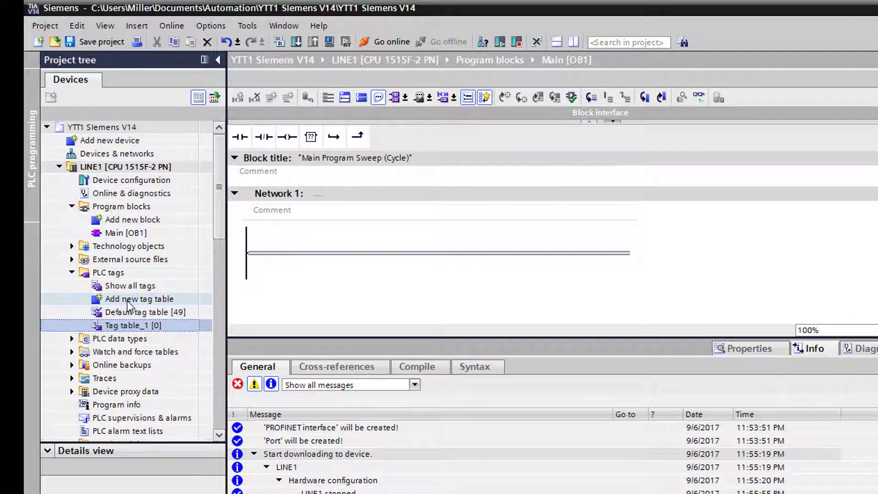
# Rename Tag table_1 to TTY1 and open it.
pyautogui.rightClick(129, 326)
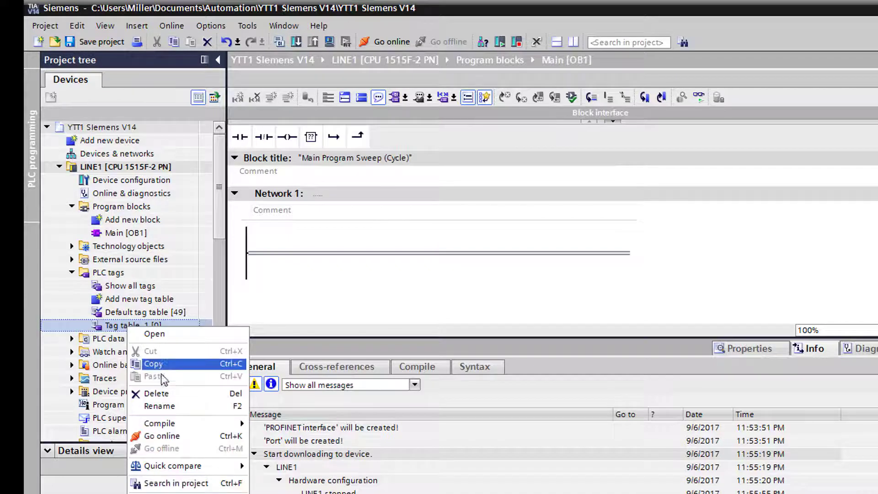
pyautogui.click(160, 406)
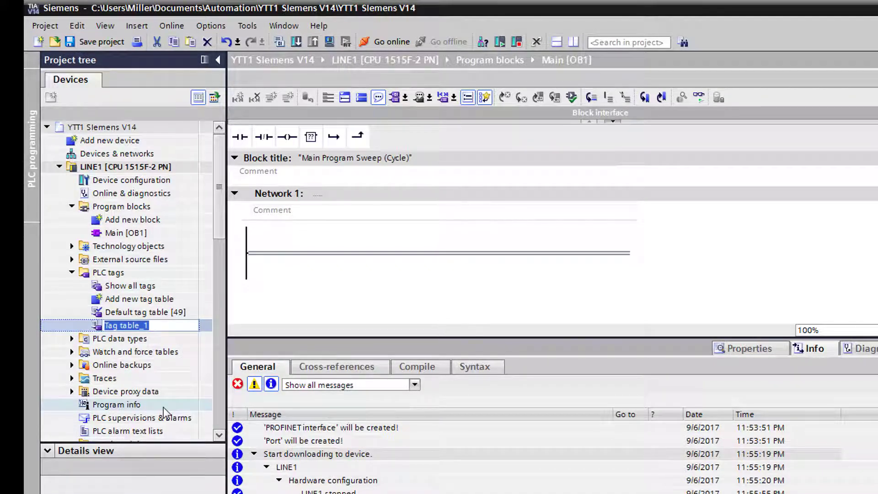
pyautogui.write('TTY')
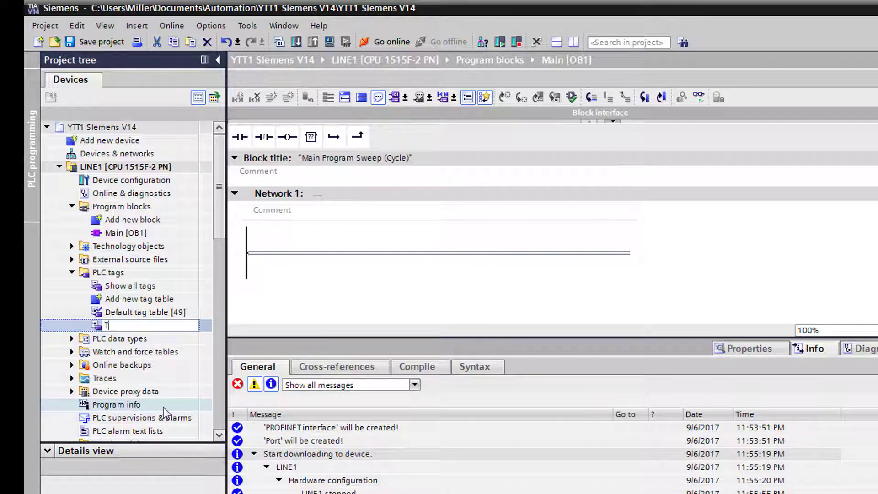
pyautogui.write('1')
pyautogui.click(143, 309)
pyautogui.doubleClick(123, 325)
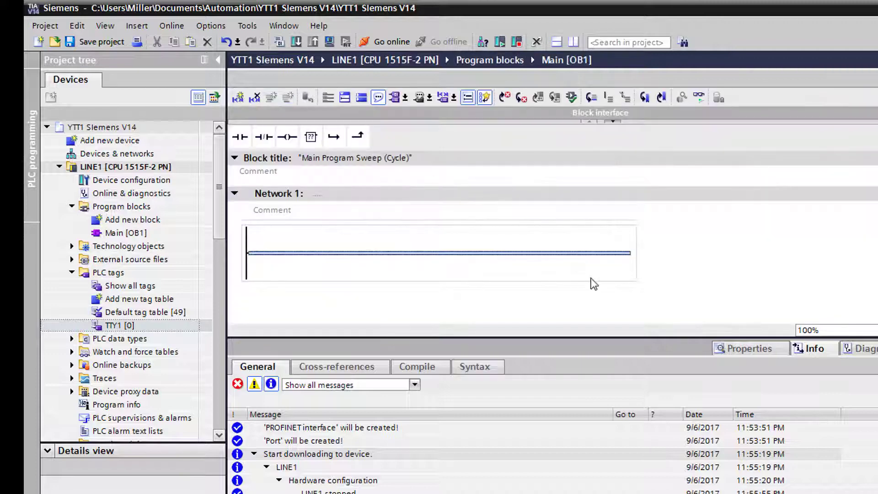
# Place a normally open contact 'Start PB' and an output coil 'MTR1' on Network 1.
pyautogui.click(240, 137)
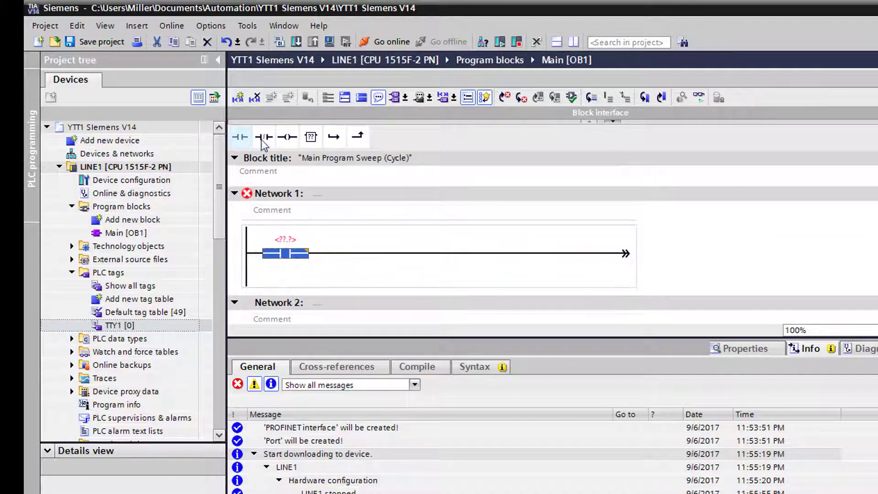
pyautogui.click(285, 142)
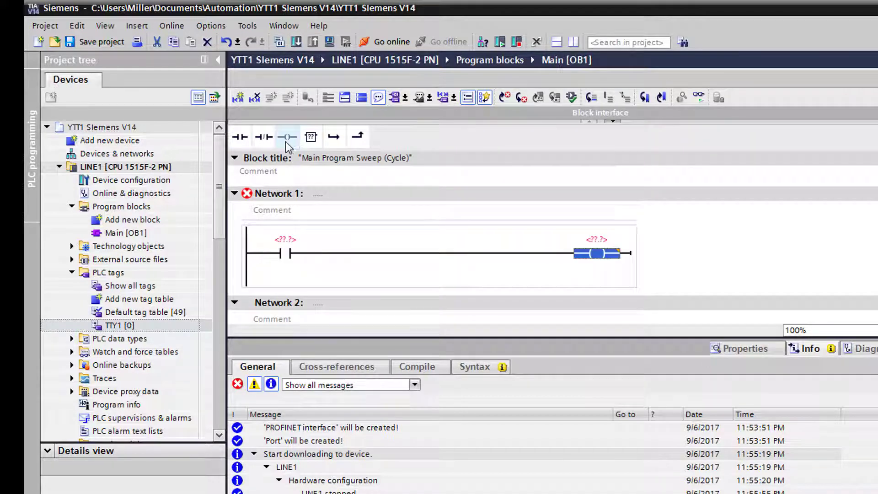
pyautogui.click(286, 238)
pyautogui.write('S')
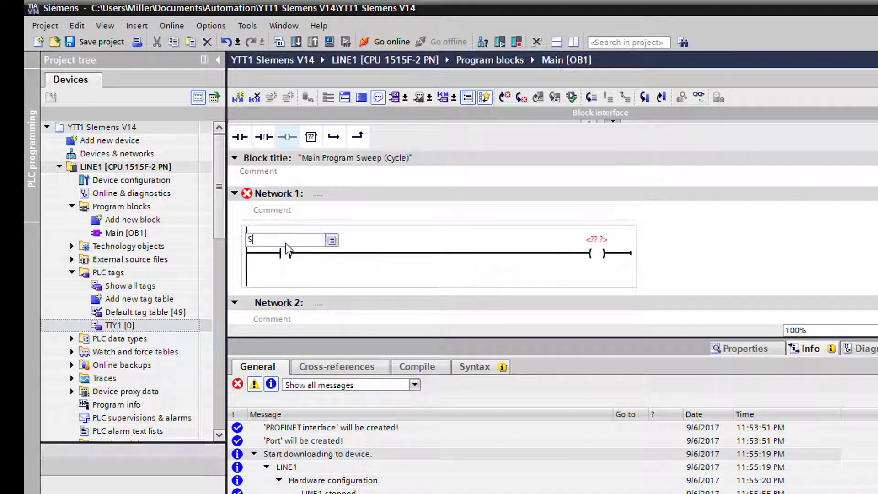
pyautogui.write('tart PB')
pyautogui.click(598, 245)
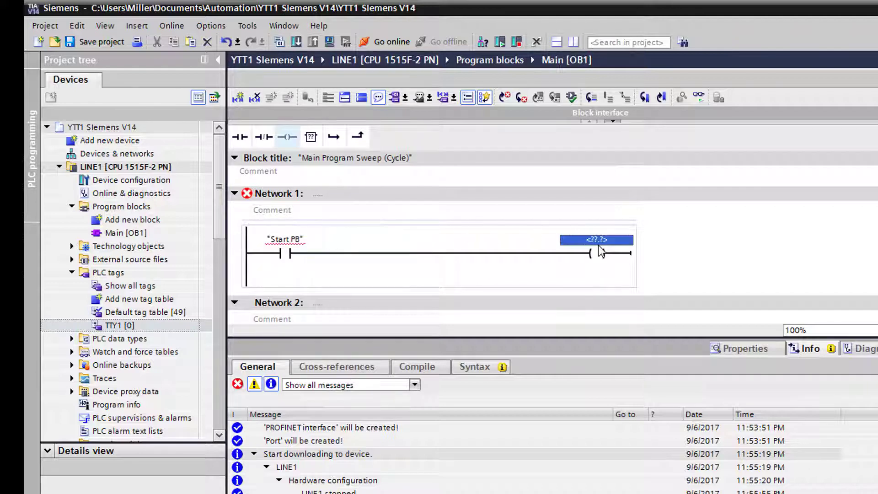
pyautogui.write('M')
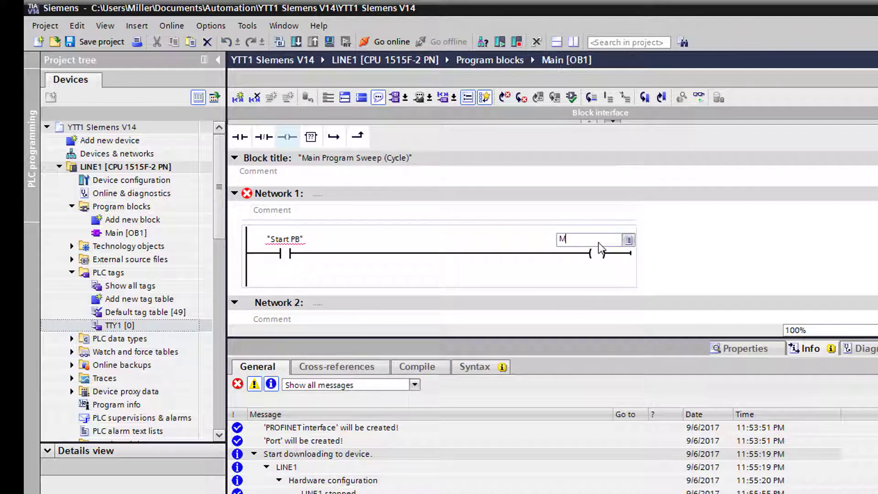
pyautogui.write('TR1')
pyautogui.press('Return')
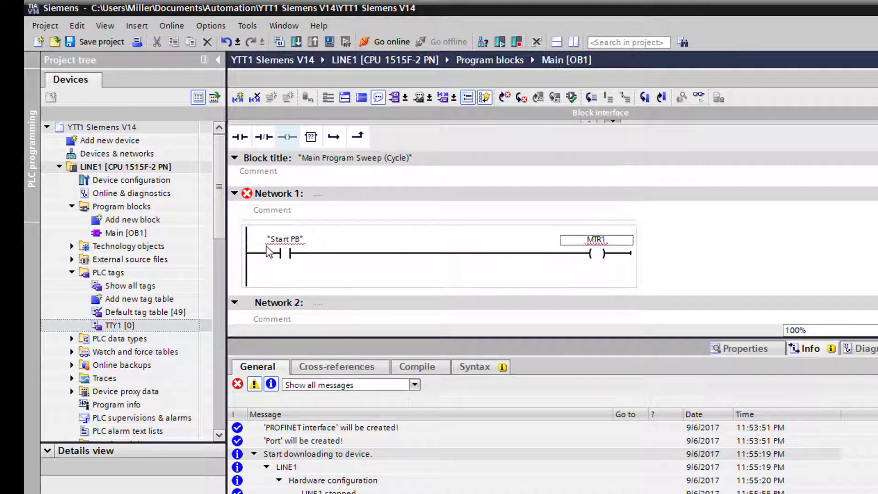
pyautogui.click(289, 240)
# Define Start PB as a Bool tag at %M0.0 in tag table TTY1.
pyautogui.rightClick(289, 240)
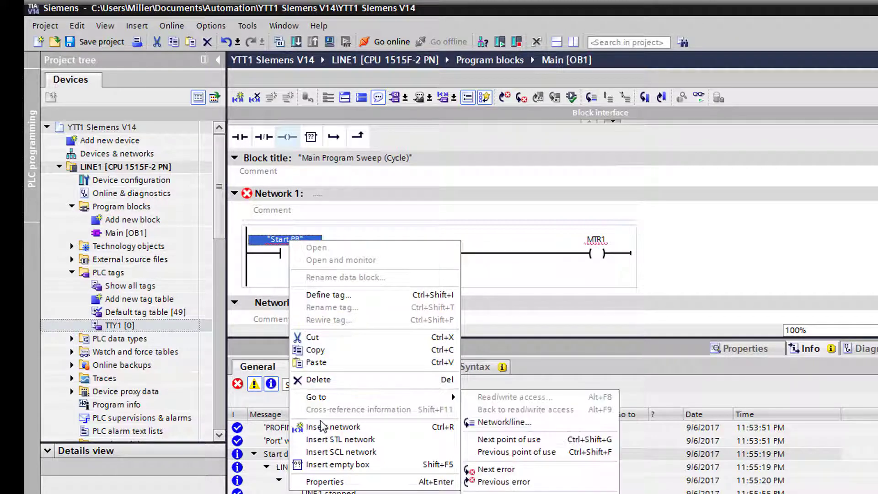
pyautogui.click(342, 297)
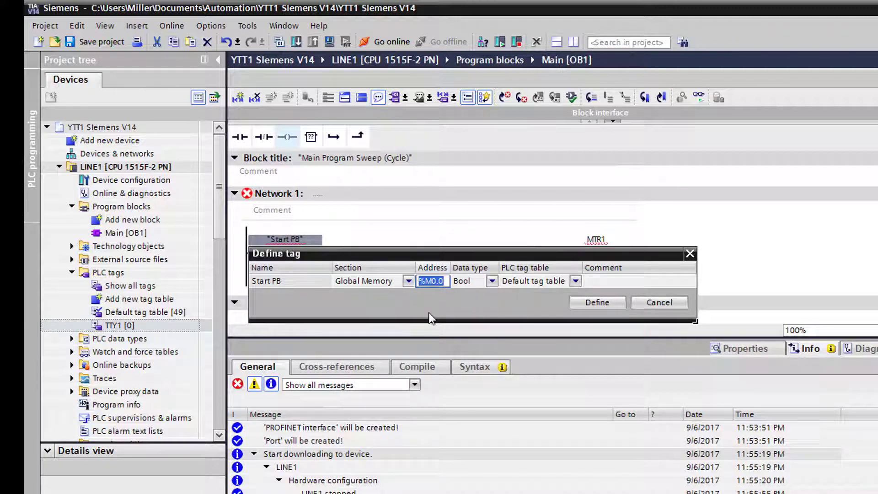
pyautogui.click(576, 281)
pyautogui.click(576, 281)
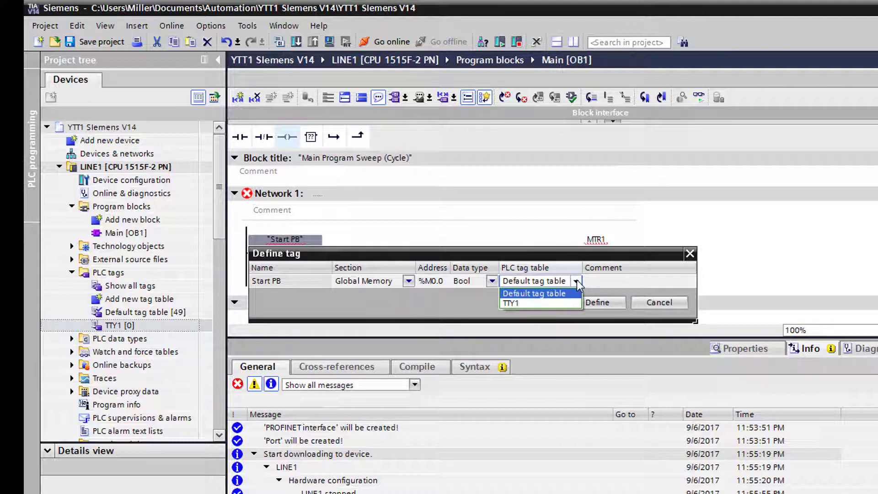
pyautogui.click(528, 303)
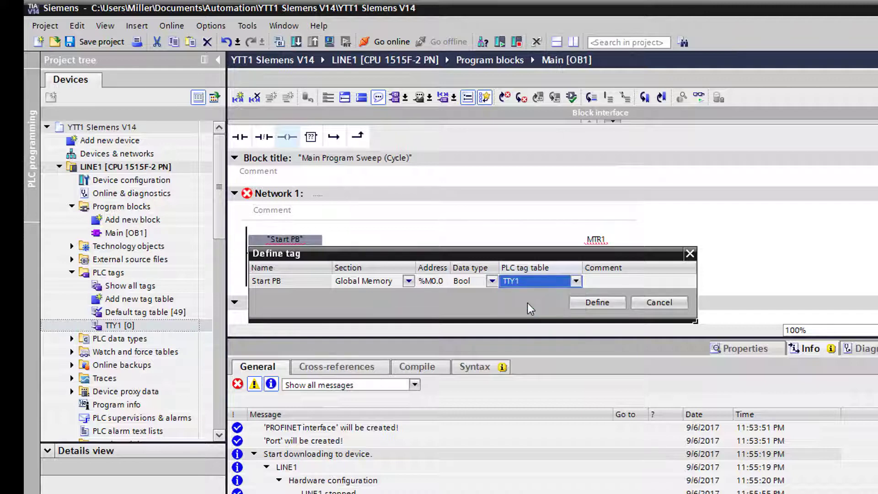
pyautogui.click(594, 303)
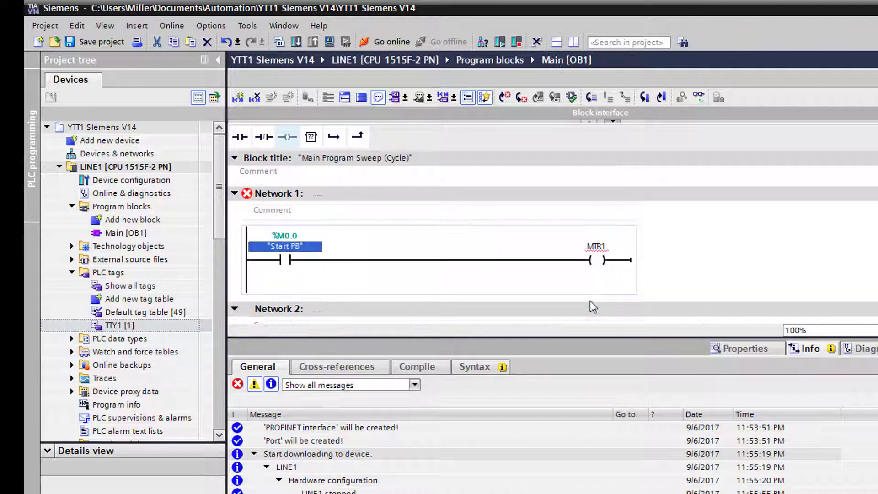
# Start defining MTR1 as a tag in the Global Output section.
pyautogui.rightClick(598, 247)
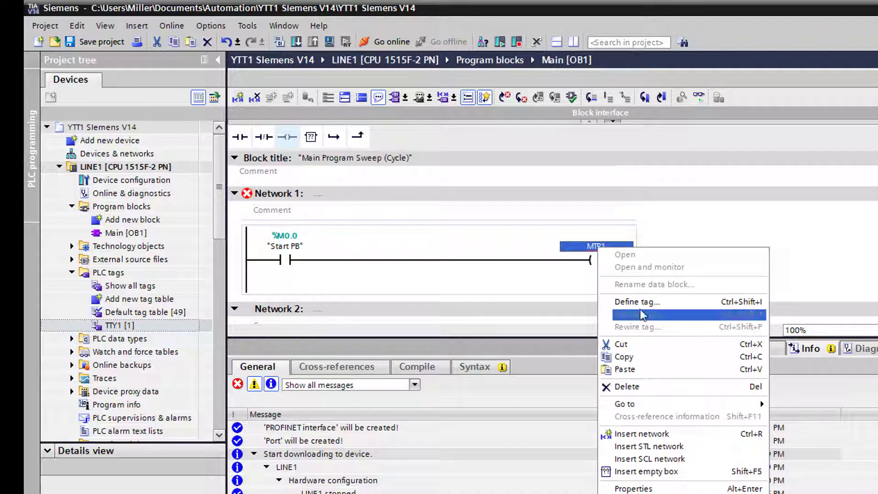
pyautogui.click(648, 301)
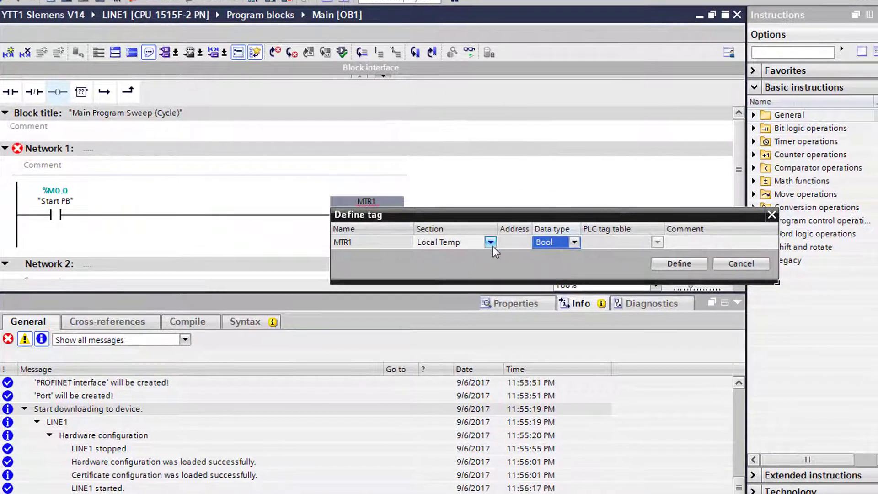
pyautogui.click(490, 242)
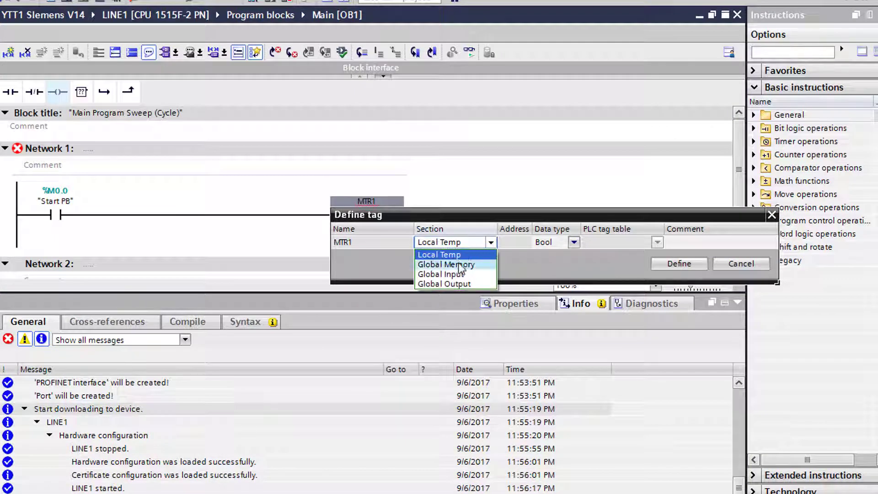
pyautogui.click(458, 283)
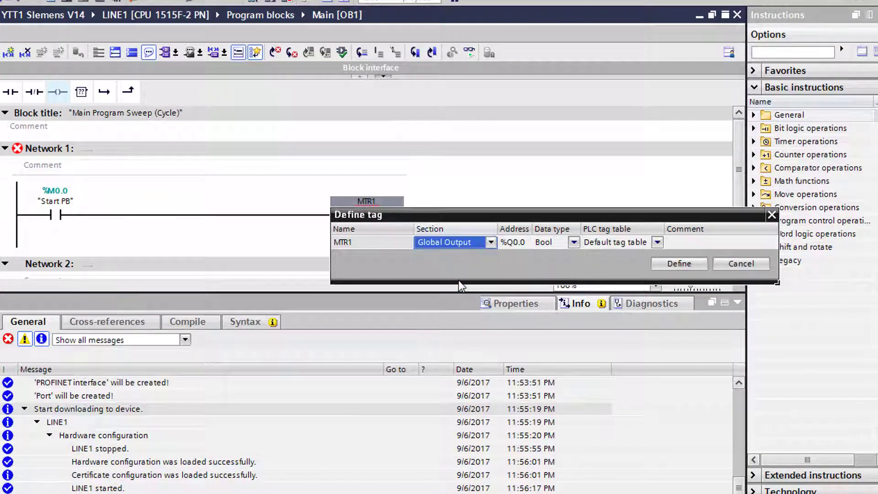
# Give MTR1 address %Q0.3, store it in TTY1, and define it.
pyautogui.click(525, 244)
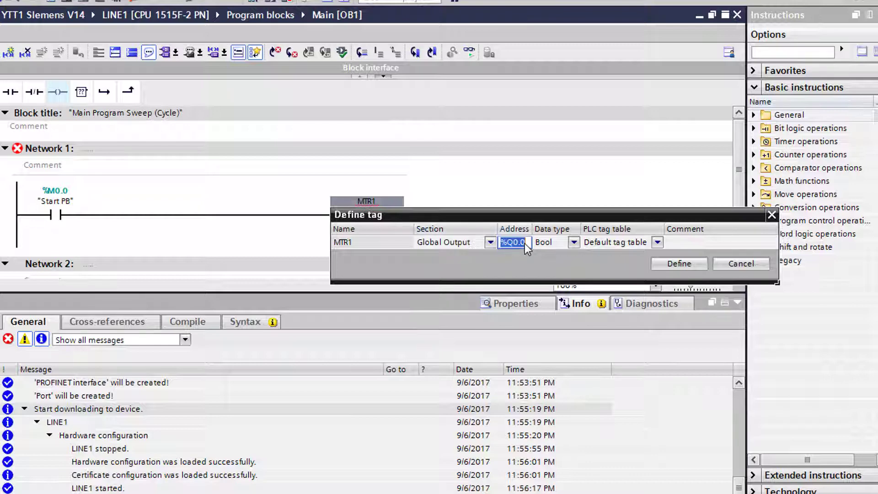
pyautogui.press('BackSpace')
pyautogui.write('3')
pyautogui.click(657, 244)
pyautogui.click(657, 243)
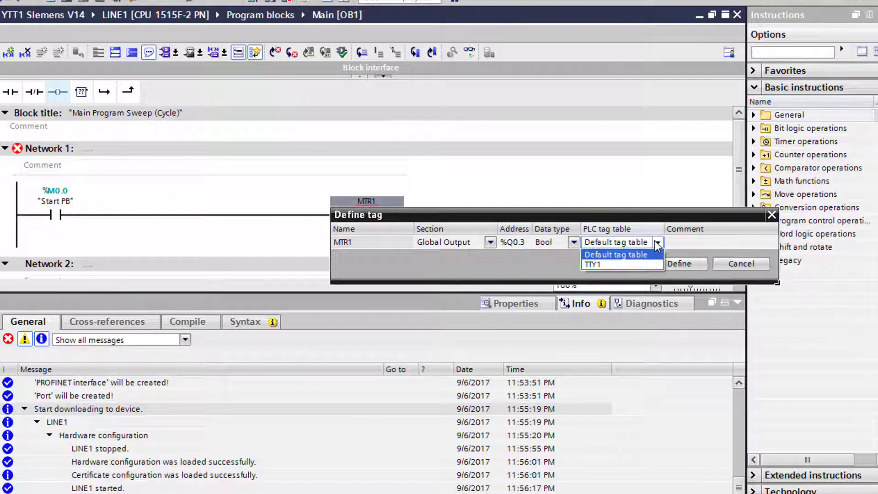
pyautogui.click(643, 264)
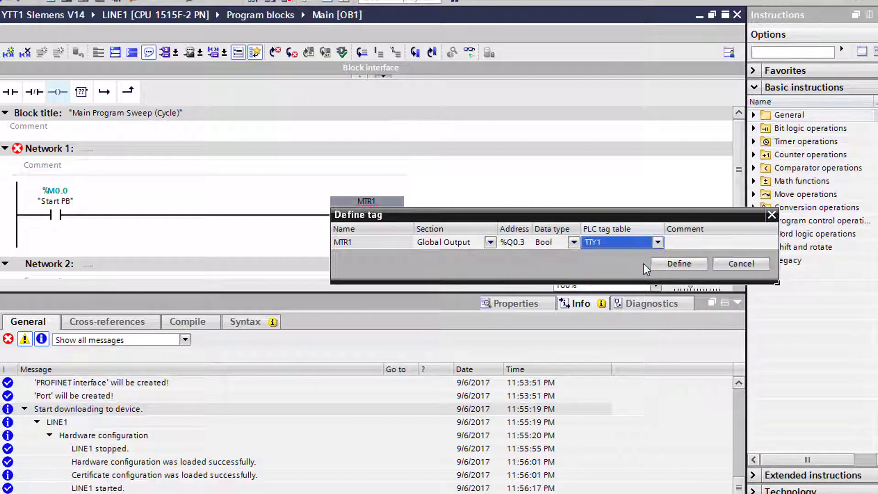
pyautogui.click(673, 264)
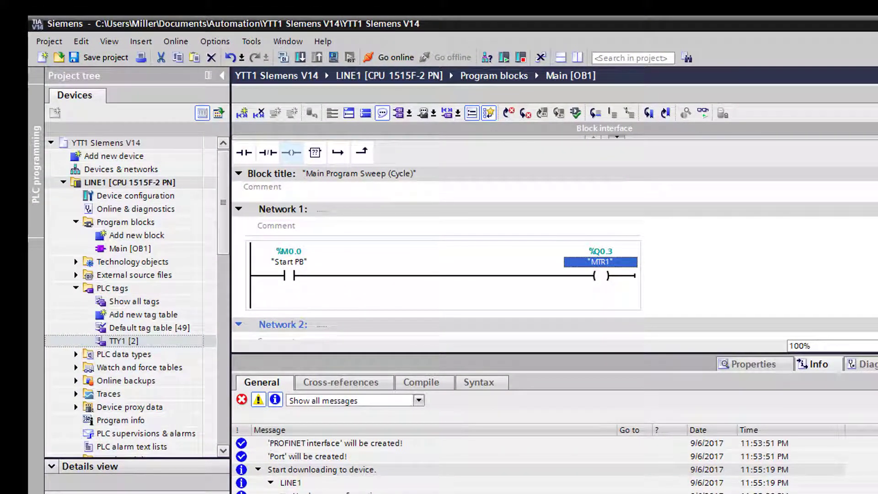
# Compile Main [OB1] and load it onto the LINE1 PLC.
pyautogui.click(383, 292)
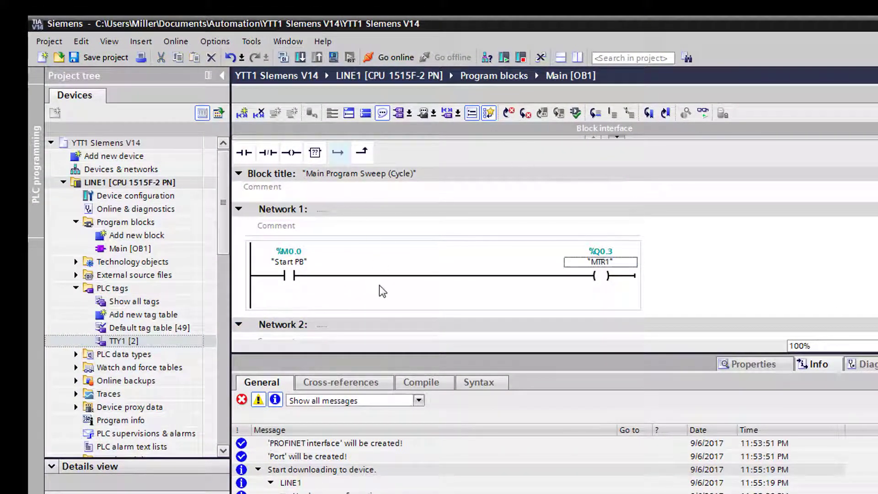
pyautogui.click(285, 57)
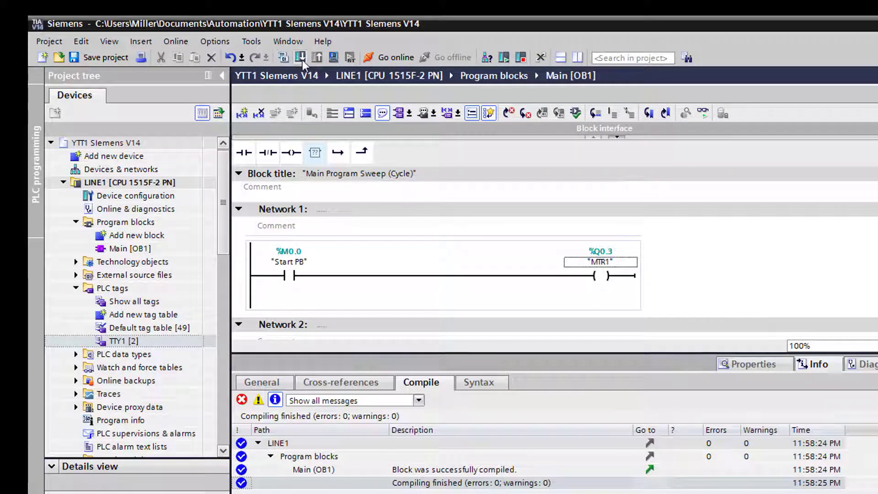
pyautogui.click(302, 58)
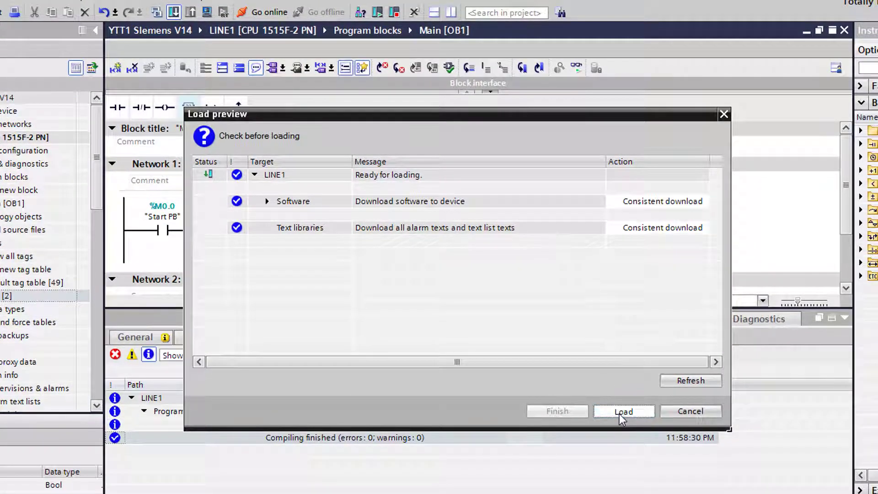
pyautogui.click(620, 411)
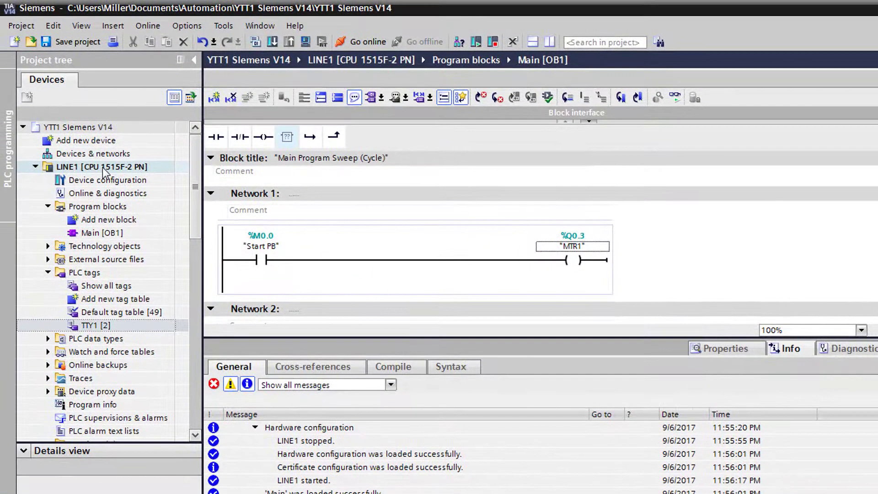
# Take the LINE1 PLC online and return to Network 1 in the editor.
pyautogui.click(4, 138)
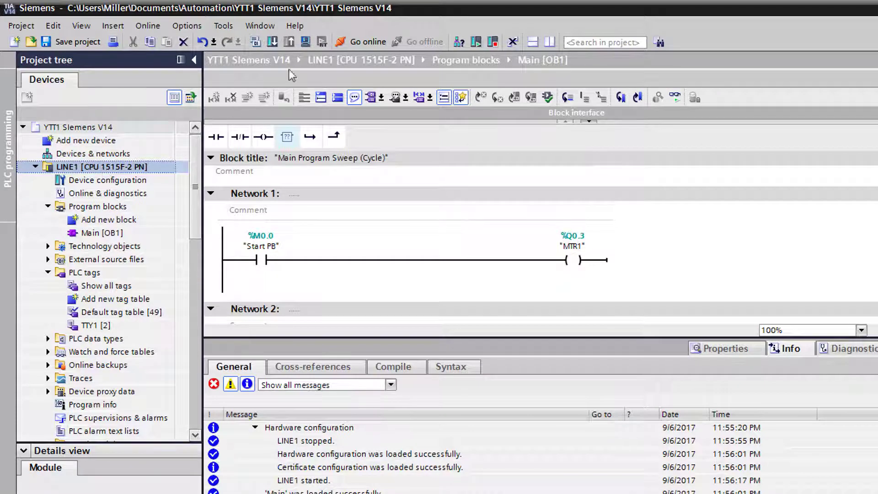
pyautogui.click(355, 43)
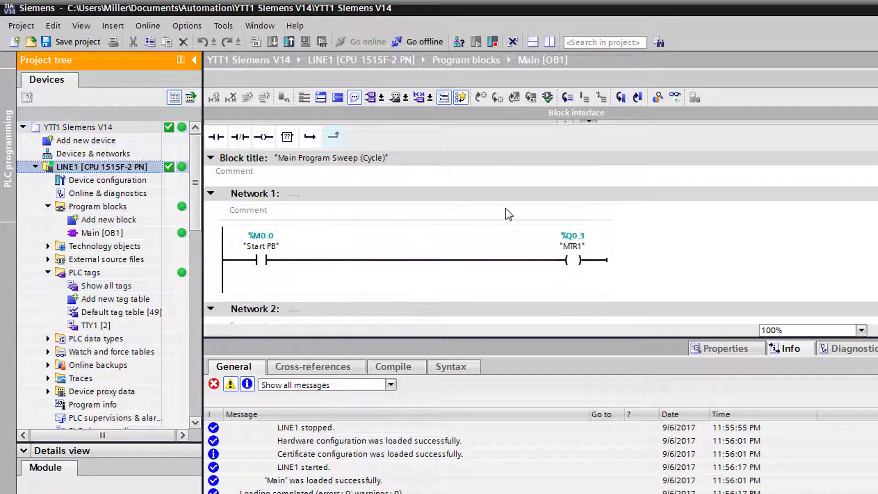
pyautogui.click(406, 261)
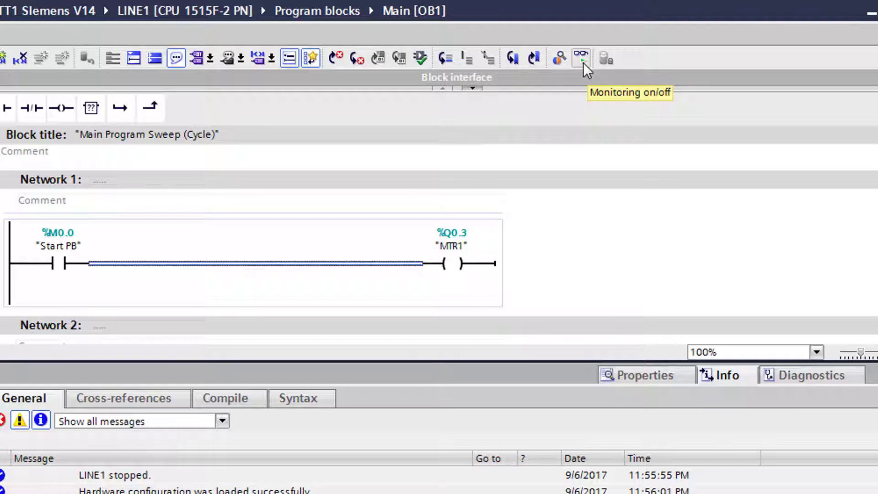
# Monitor Network 1 live, modifying Start PB to 1 to energize MTR1, then back to 0.
pyautogui.click(583, 62)
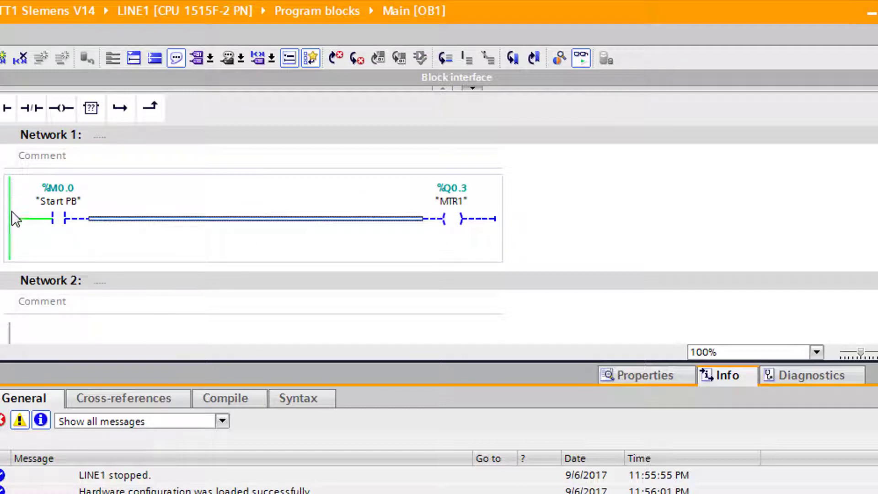
pyautogui.click(66, 222)
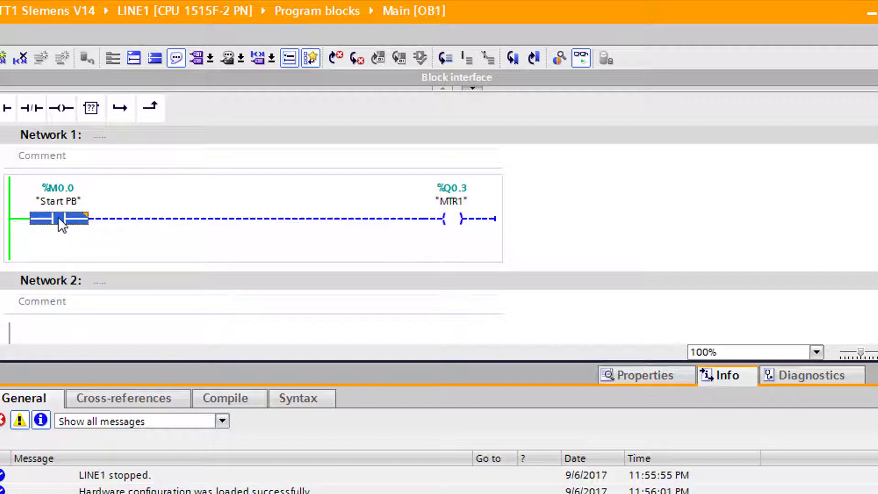
pyautogui.rightClick(62, 224)
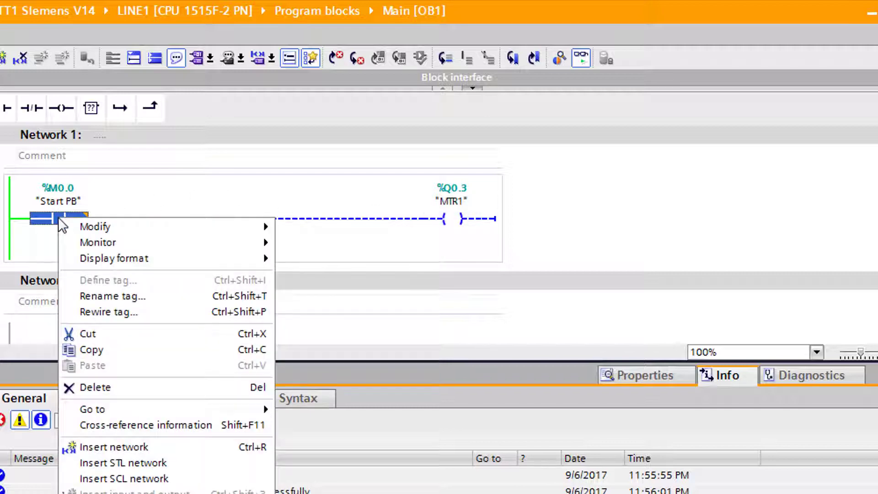
pyautogui.moveTo(88, 232)
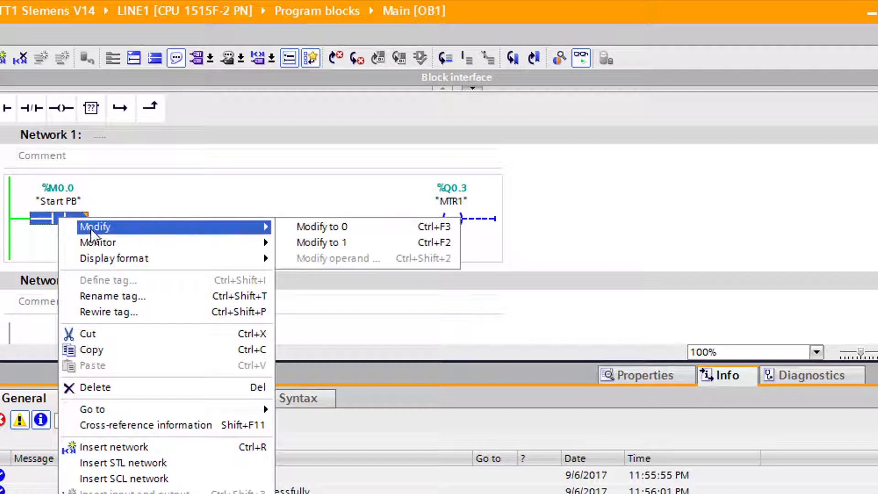
pyautogui.click(339, 241)
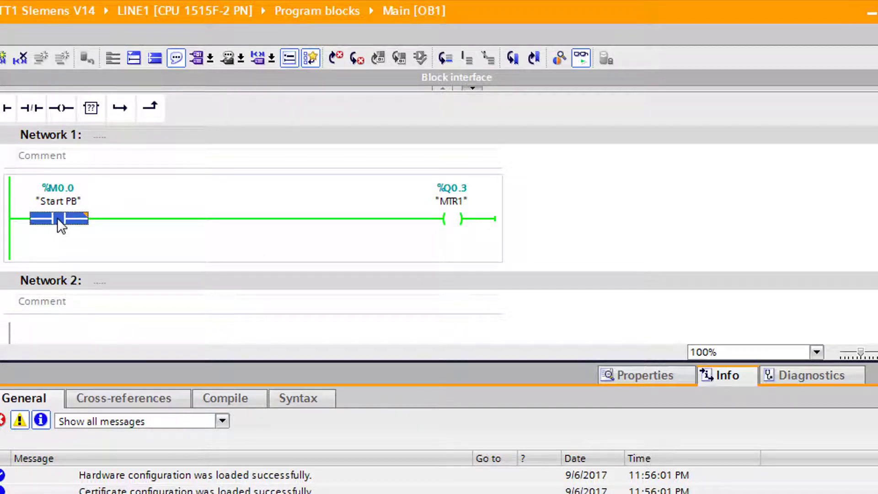
pyautogui.hotkey('ctrl', 'F3')
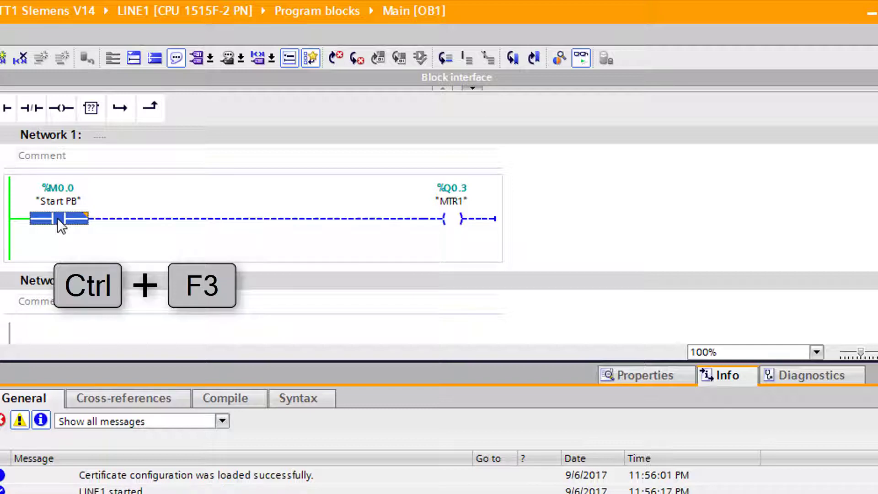